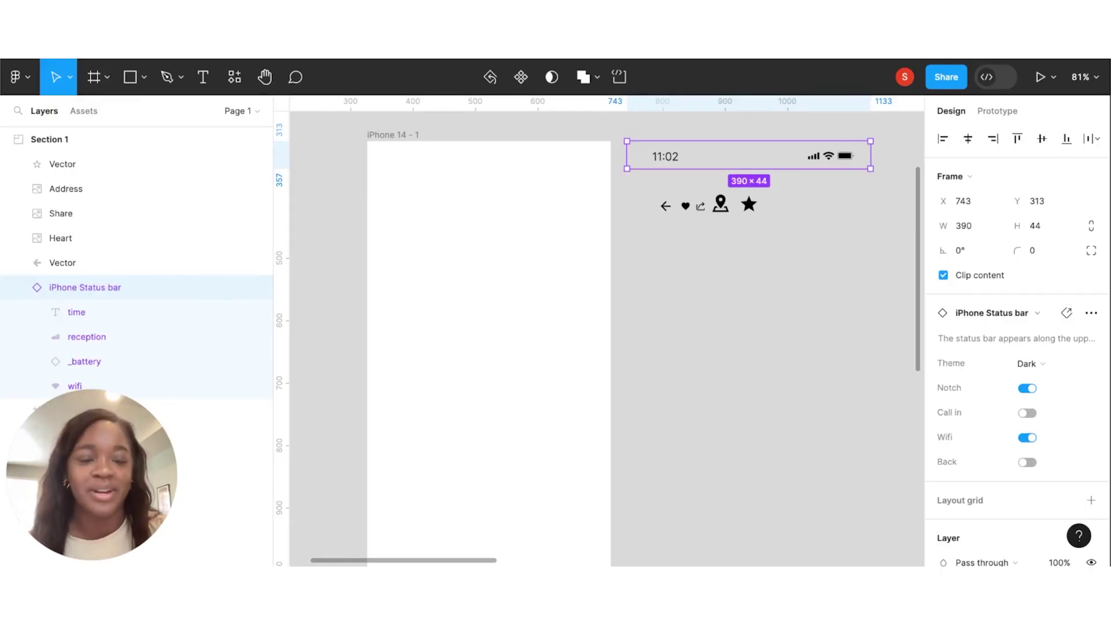
Step: Place the status bar in the iPhone 14 frame's top-left corner at X 0, Y 0
scroll(607, 103, "down", 2)
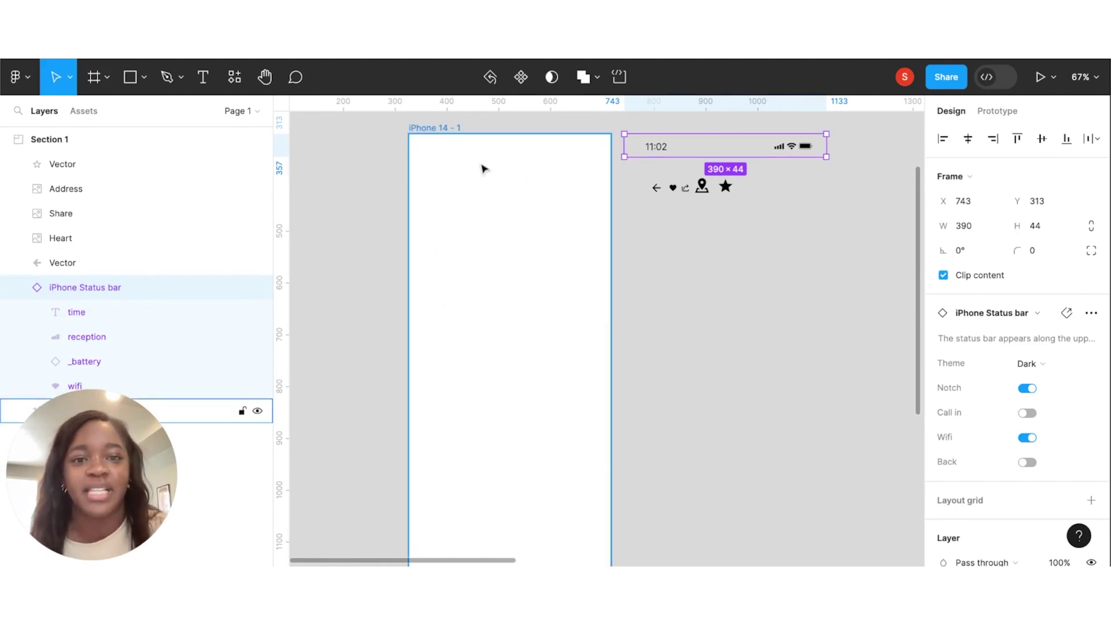
left_click(795, 180)
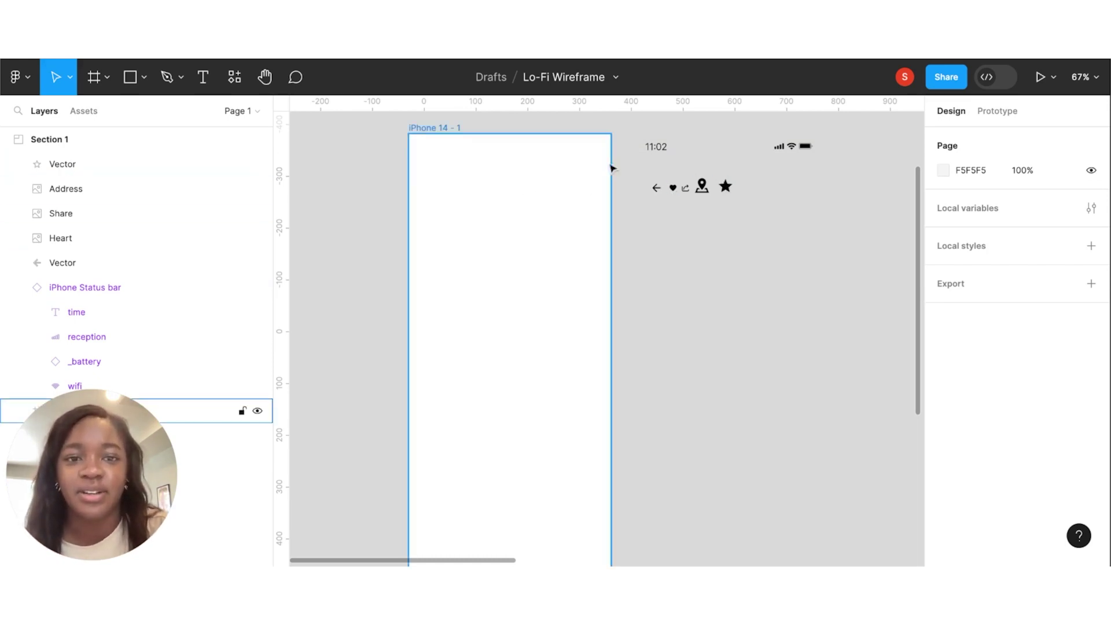
left_click(649, 155)
left_click_drag(701, 161, 507, 204)
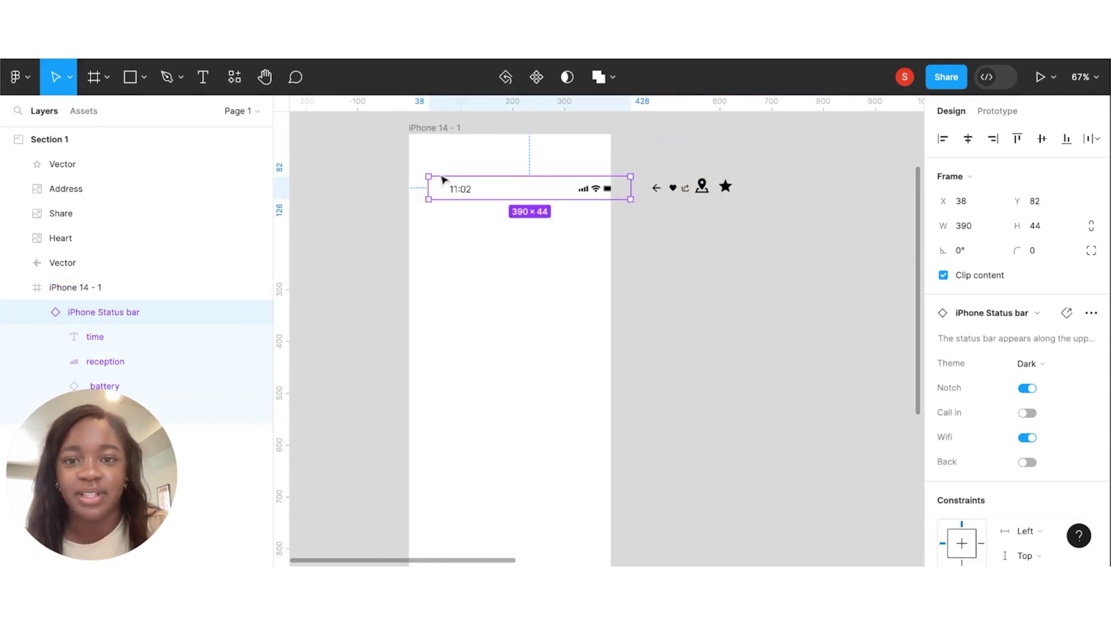
scroll(445, 181, "up", 3)
key("alt+a")
key("alt+w")
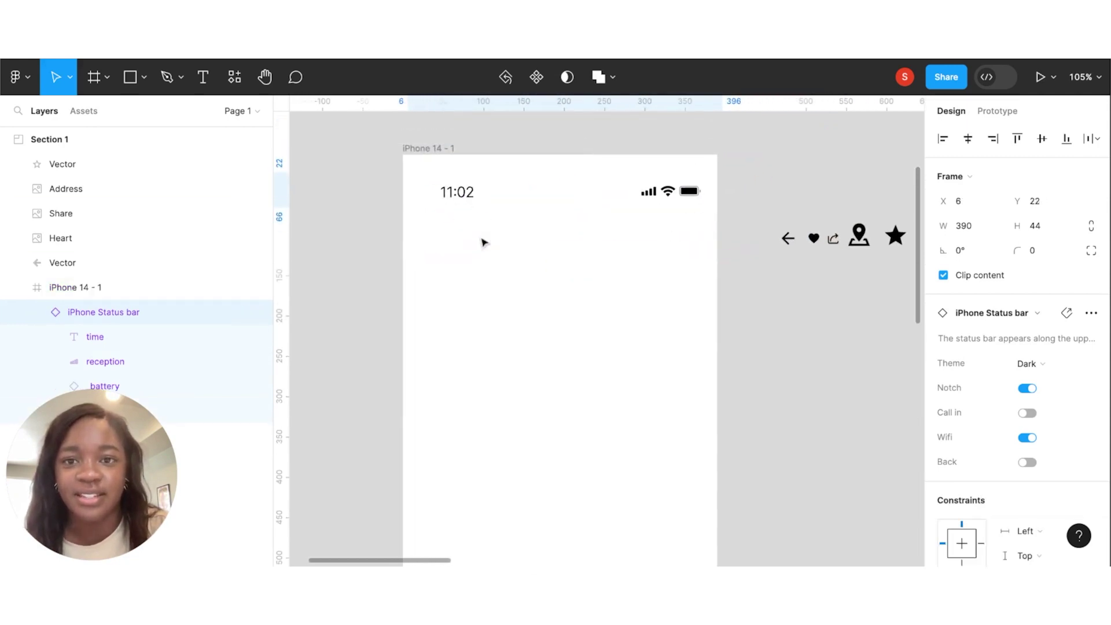
scroll(485, 189, "down", 1)
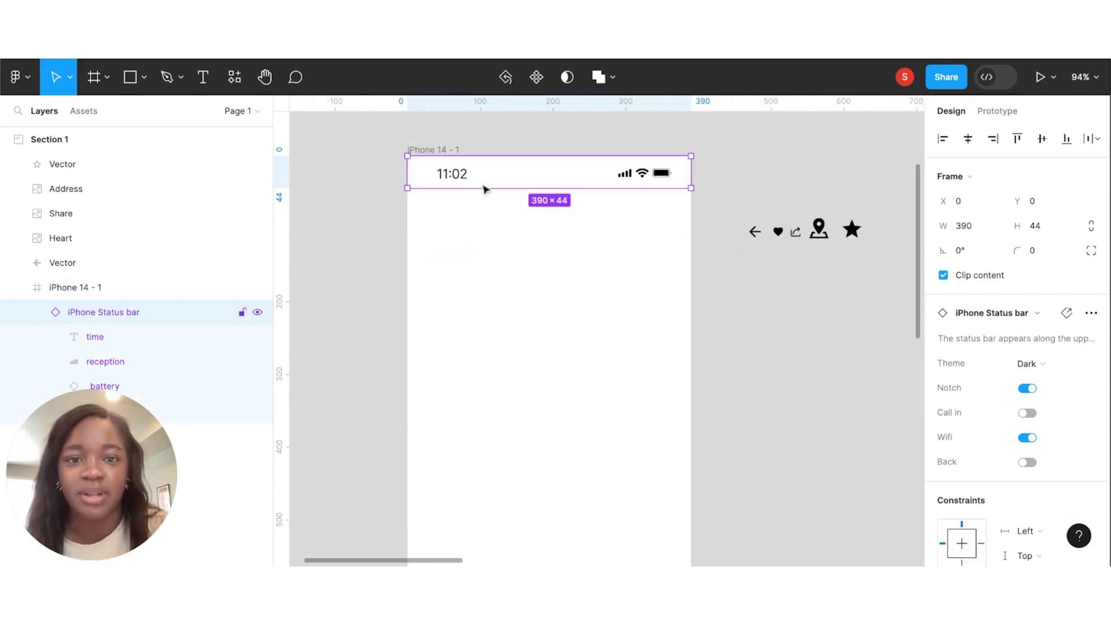
Step: Move the back arrow below the status bar and the heart and share icons to the top right
left_click(764, 232)
left_click(754, 232)
scroll(755, 233, "up", 2)
left_click_drag(756, 233, 434, 228)
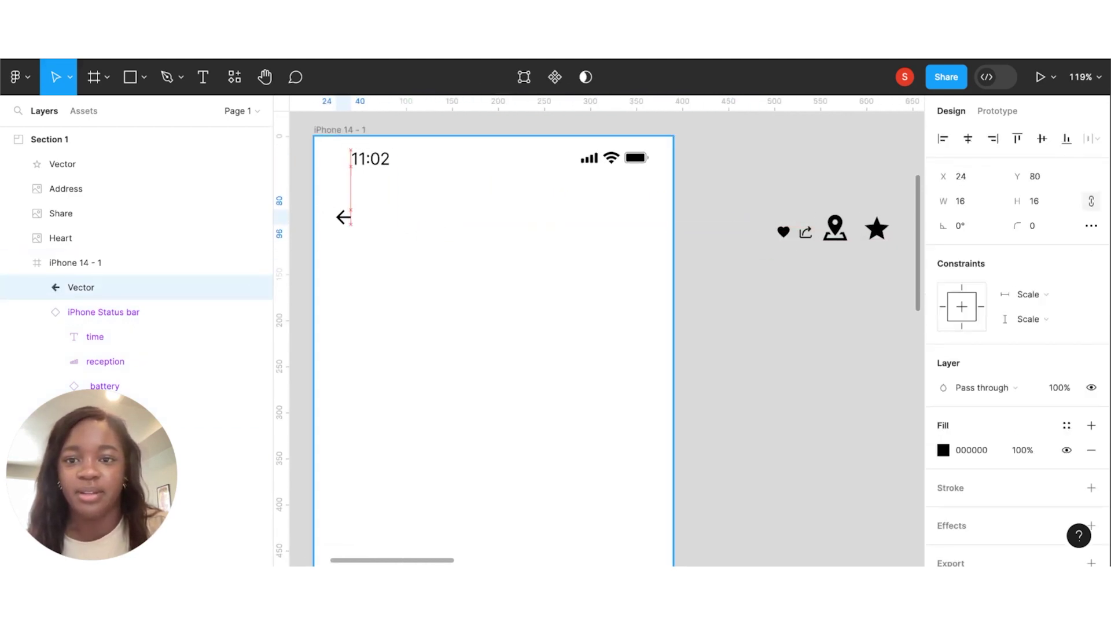
left_click_drag(344, 218, 344, 217)
left_click(783, 232)
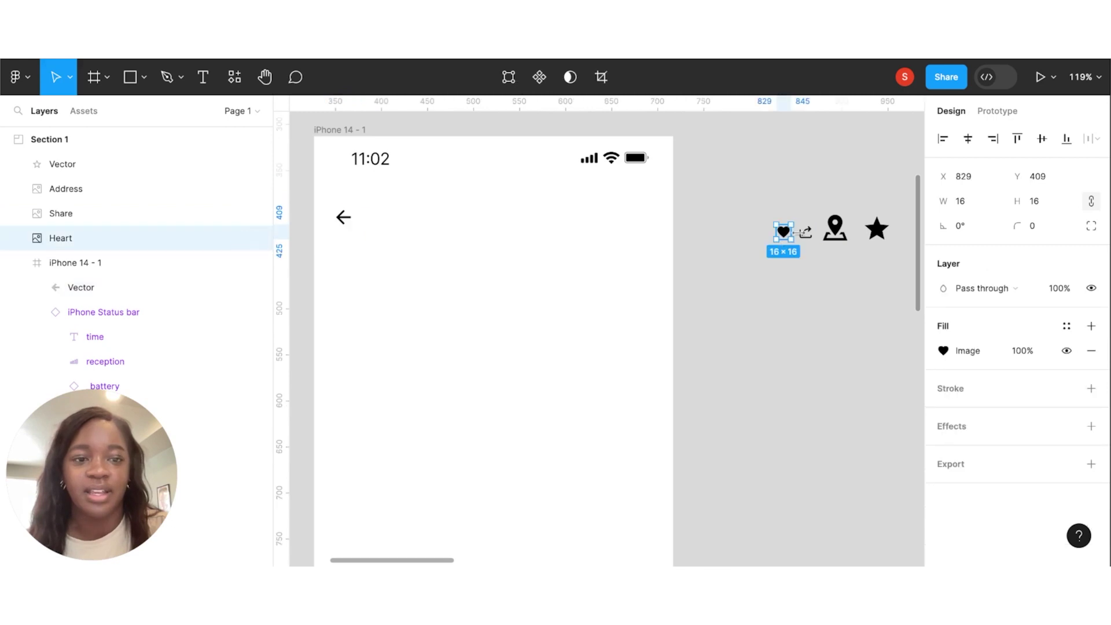
left_click(814, 237, "shift")
left_click_drag(813, 238, 630, 230)
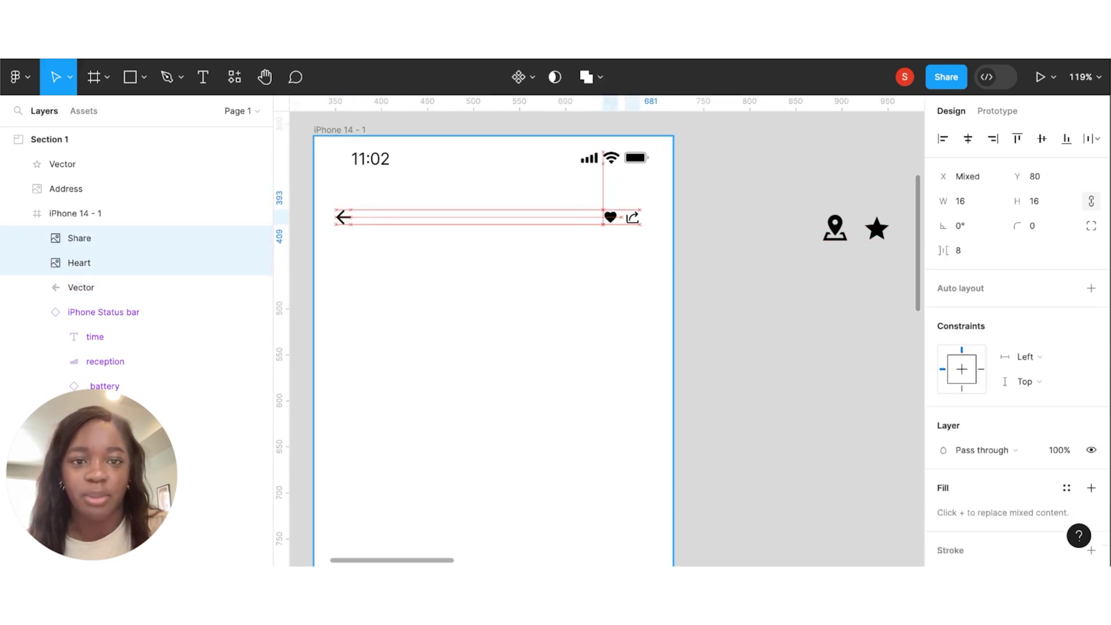
Step: Resize the back, heart and share icons to 24 px
left_click(344, 217, "shift")
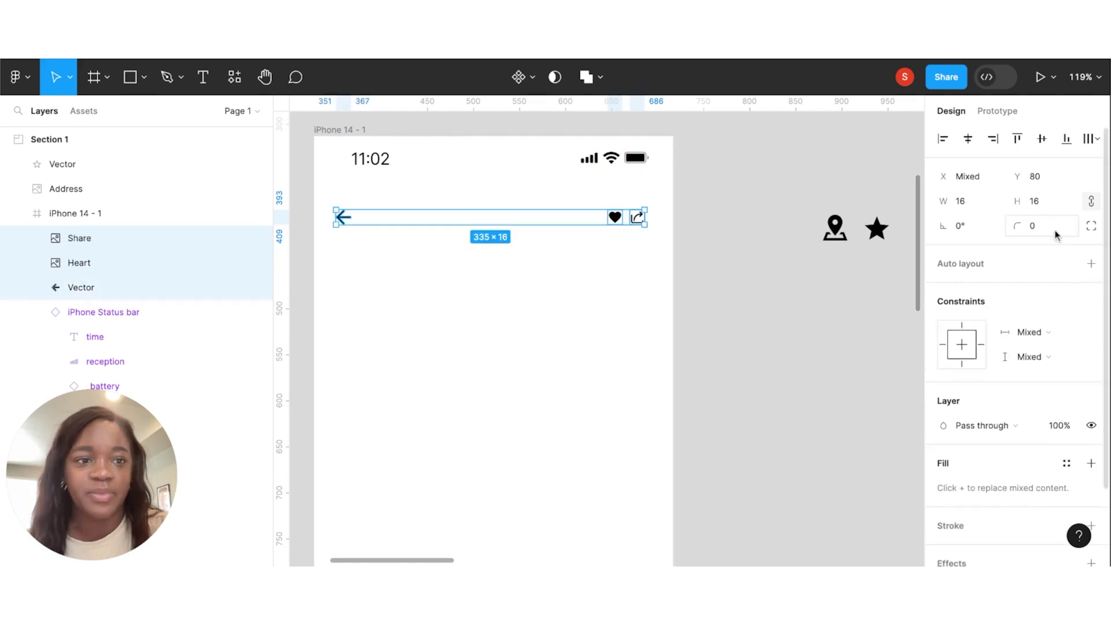
left_click(974, 202)
type("24")
key("Return")
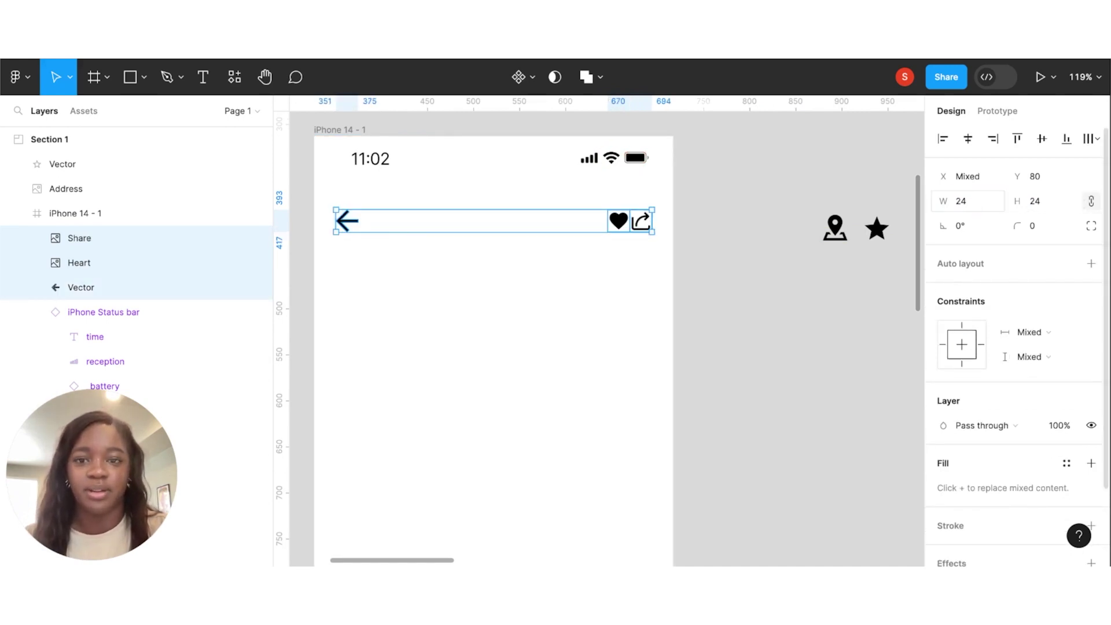
Step: Space the heart and share icons 8 px apart
left_click(720, 217)
left_click(614, 219)
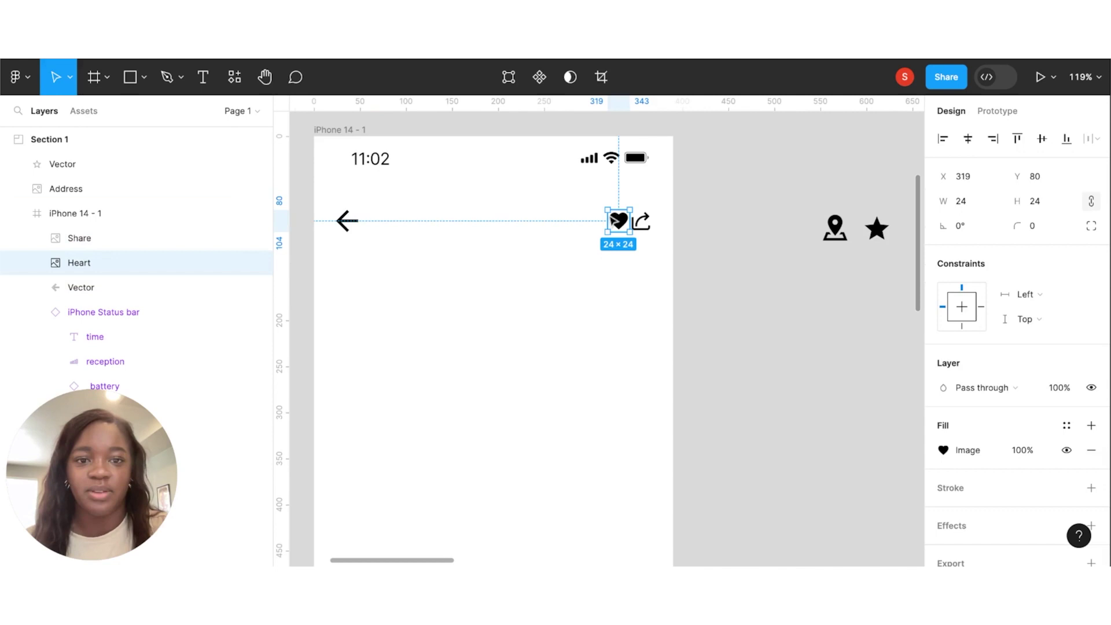
scroll(614, 218, "up", 5, "ctrl")
left_click(79, 238, "shift")
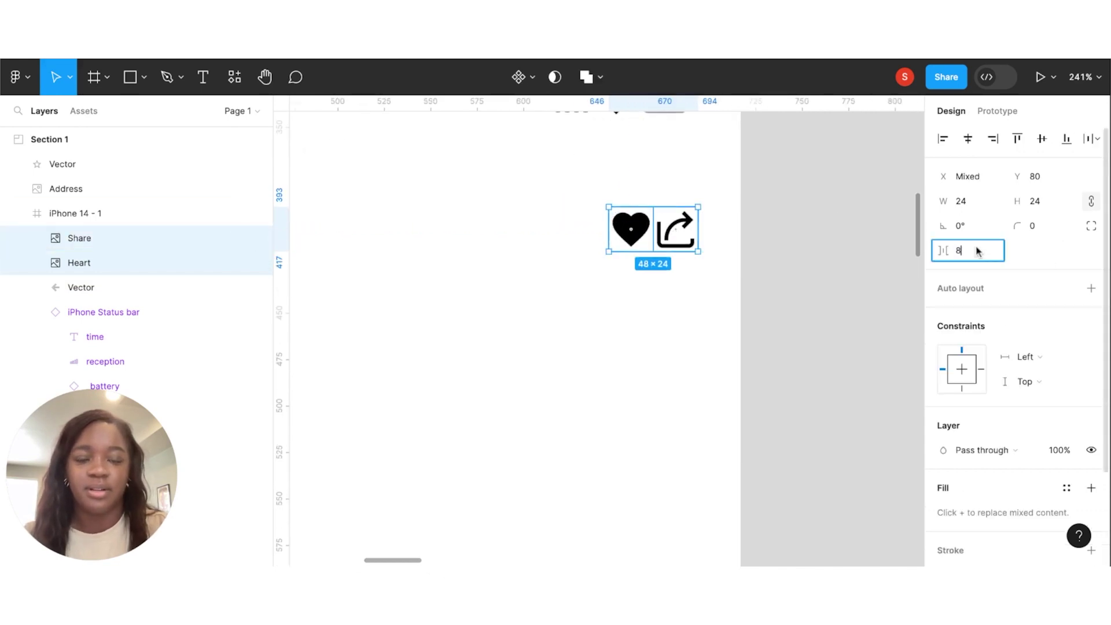
key("Return")
scroll(703, 220, "down", 5, "ctrl")
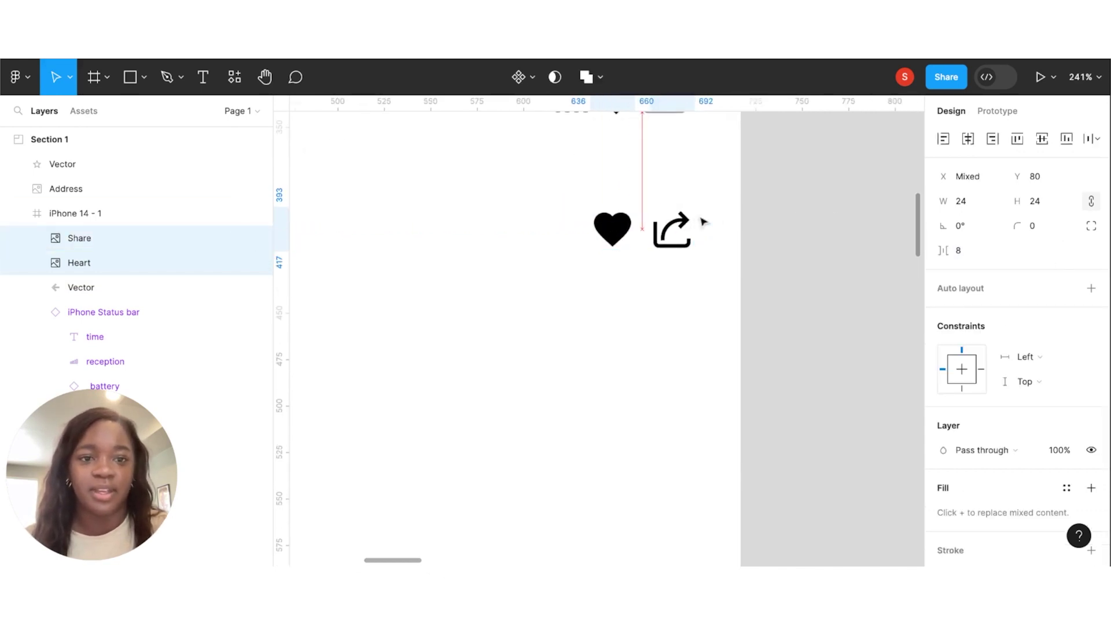
left_click(776, 272)
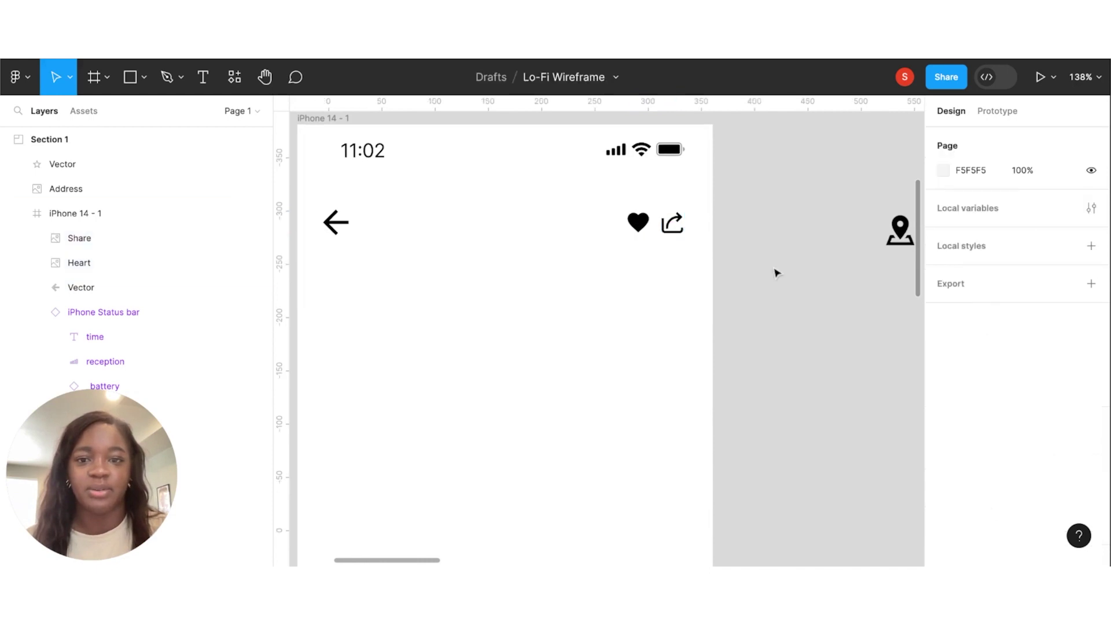
Step: Draw a 337 × 268 rectangle below the icons with a black outline and no fill
scroll(773, 273, "down", 2, "ctrl")
scroll(773, 273, "down", 3)
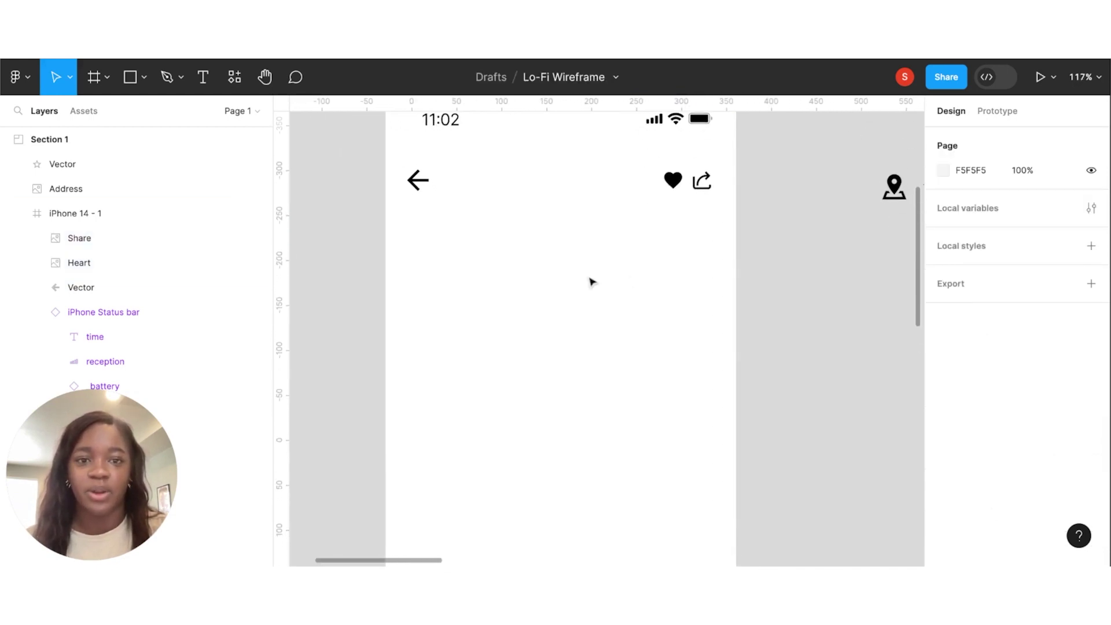
scroll(590, 280, "down", 2)
scroll(590, 280, "right", 1)
key("r")
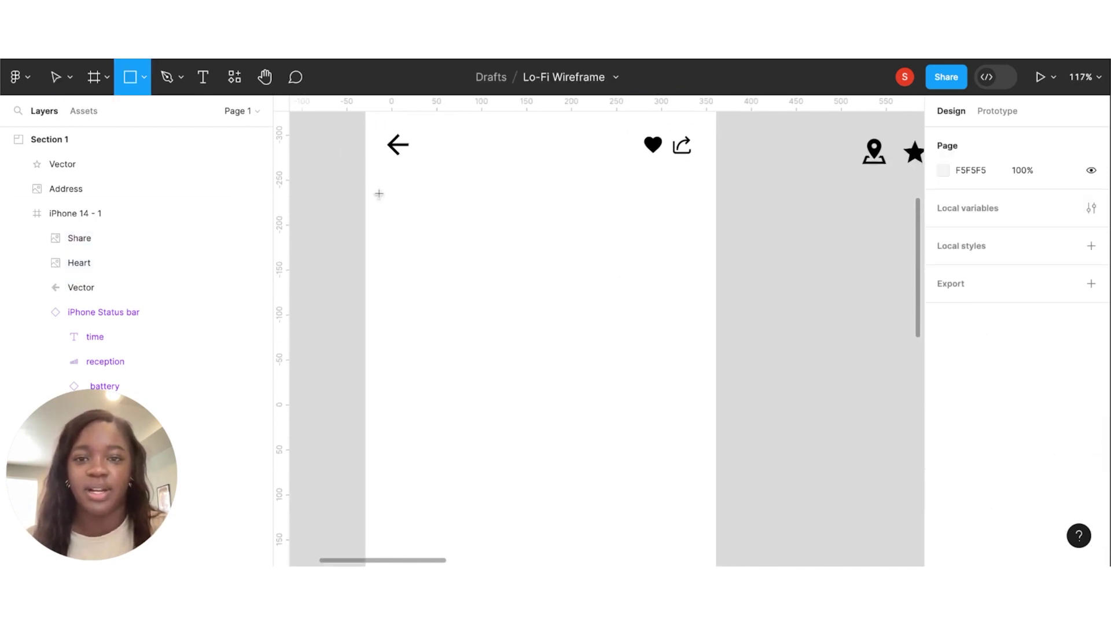
mouse_move(391, 180)
left_mouse_down()
mouse_move(643, 370)
mouse_move(695, 372)
left_mouse_up()
scroll(673, 371, "down", 1, "ctrl")
left_click_drag(615, 375, 615, 422)
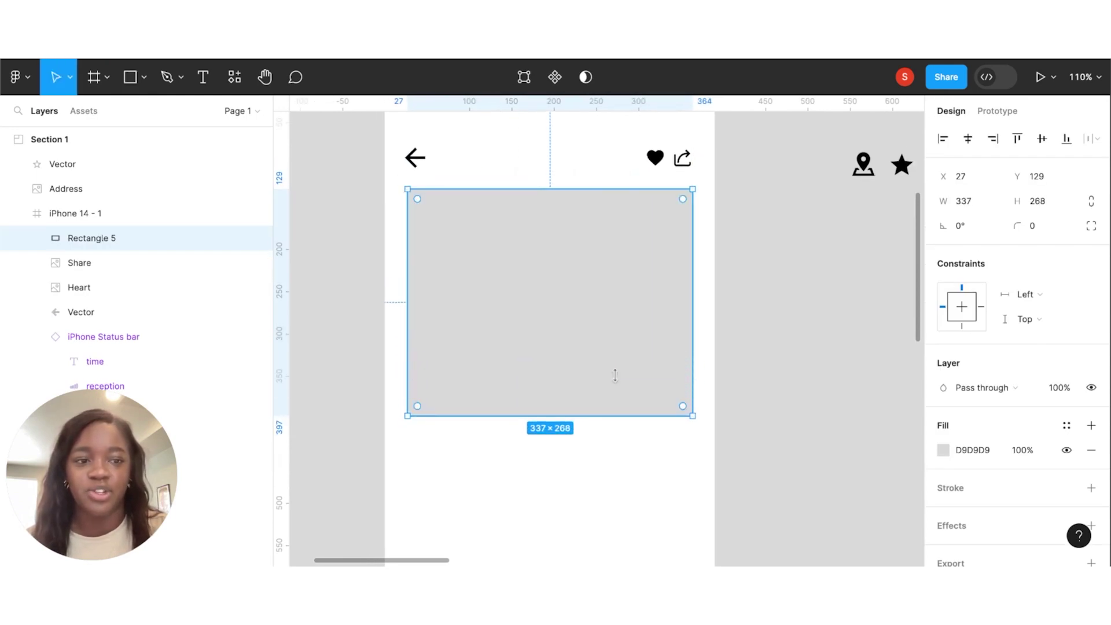
scroll(615, 375, "down", 1)
left_click(1092, 487)
scroll(963, 491, "down", 1)
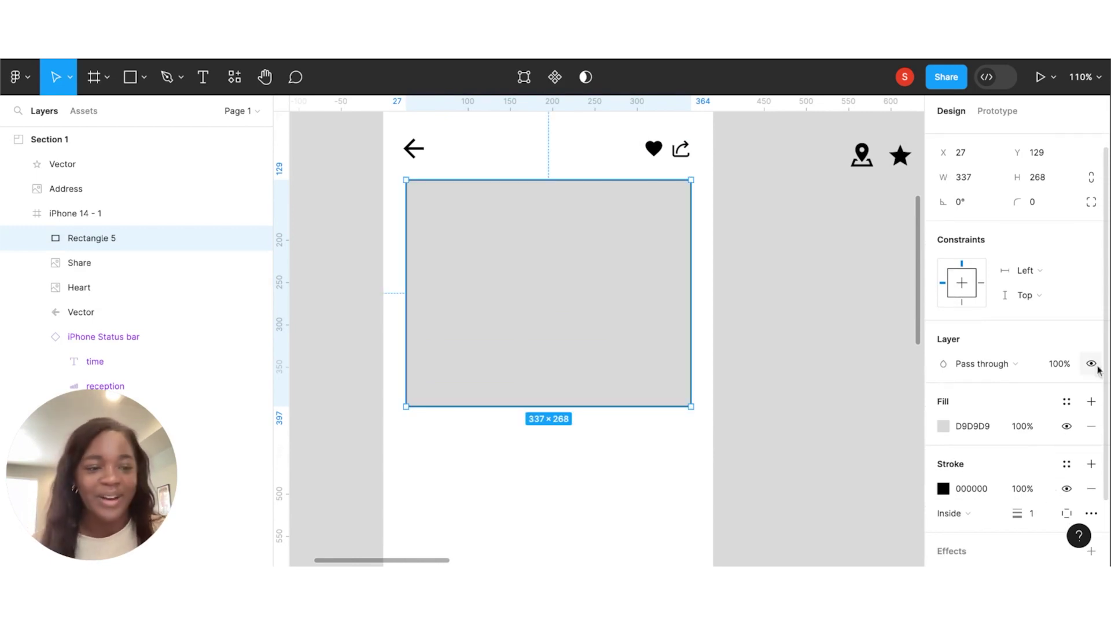
left_click(1066, 427)
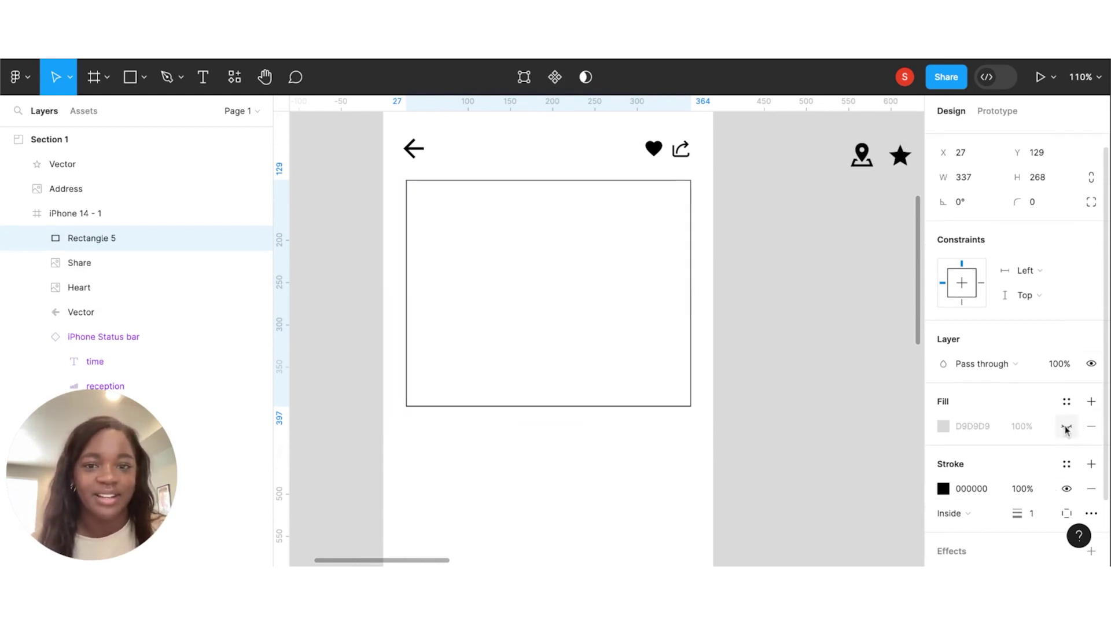
left_click(784, 229)
Step: Draw two crossing diagonal lines corner to corner across the image placeholder
key("l")
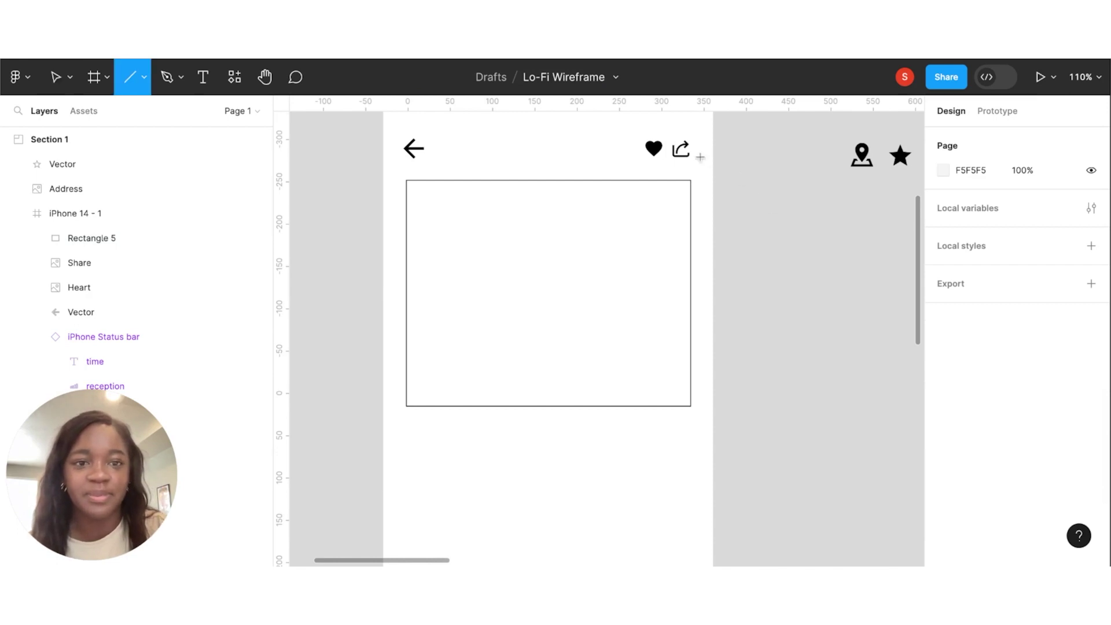
left_click_drag(689, 182, 406, 406)
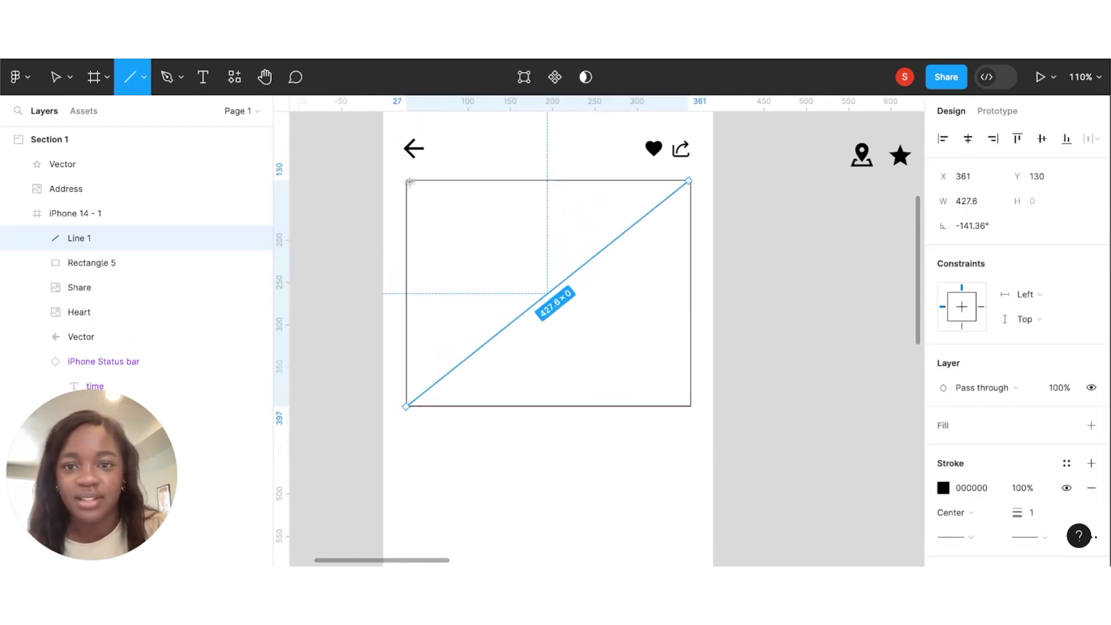
mouse_move(407, 181)
left_mouse_down()
mouse_move(669, 402)
mouse_move(691, 406)
left_mouse_up()
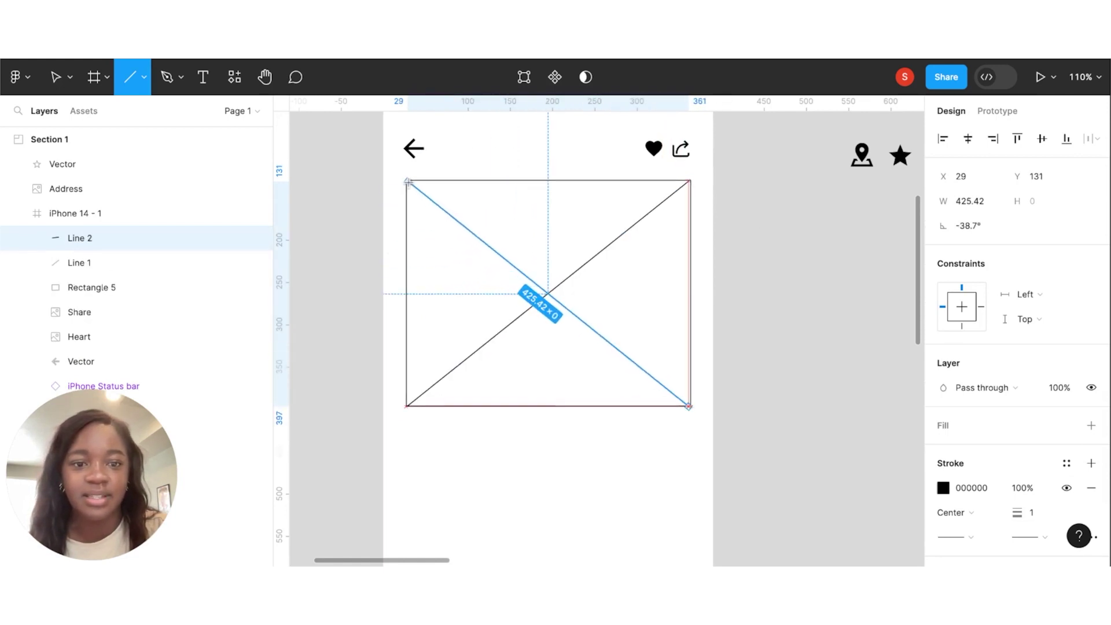
left_click(691, 348)
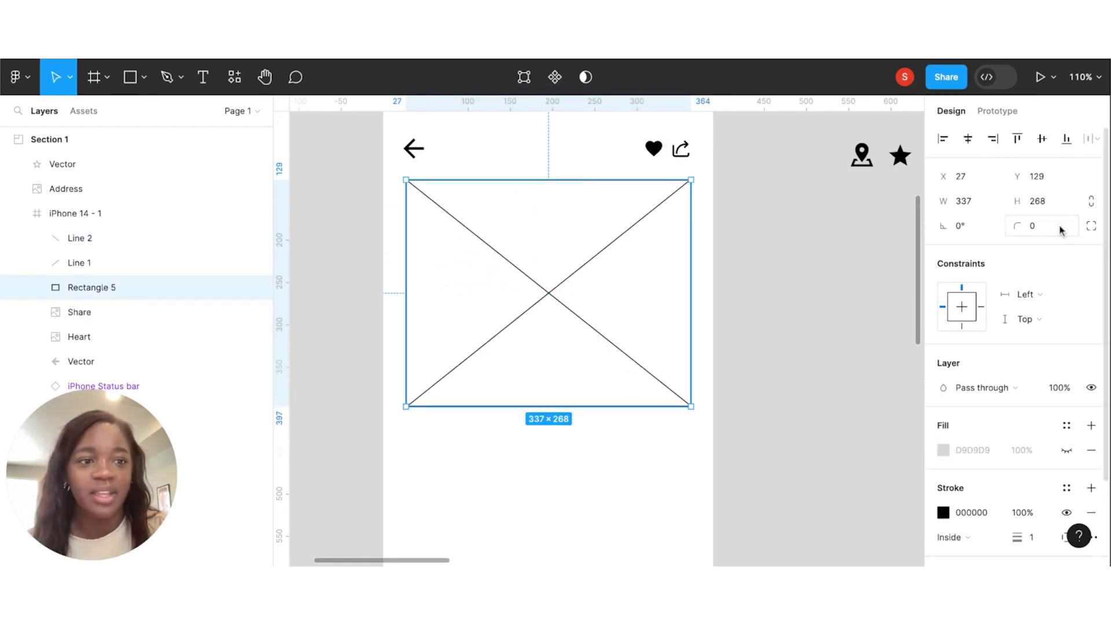
left_click(838, 288)
scroll(839, 288, "down", 2)
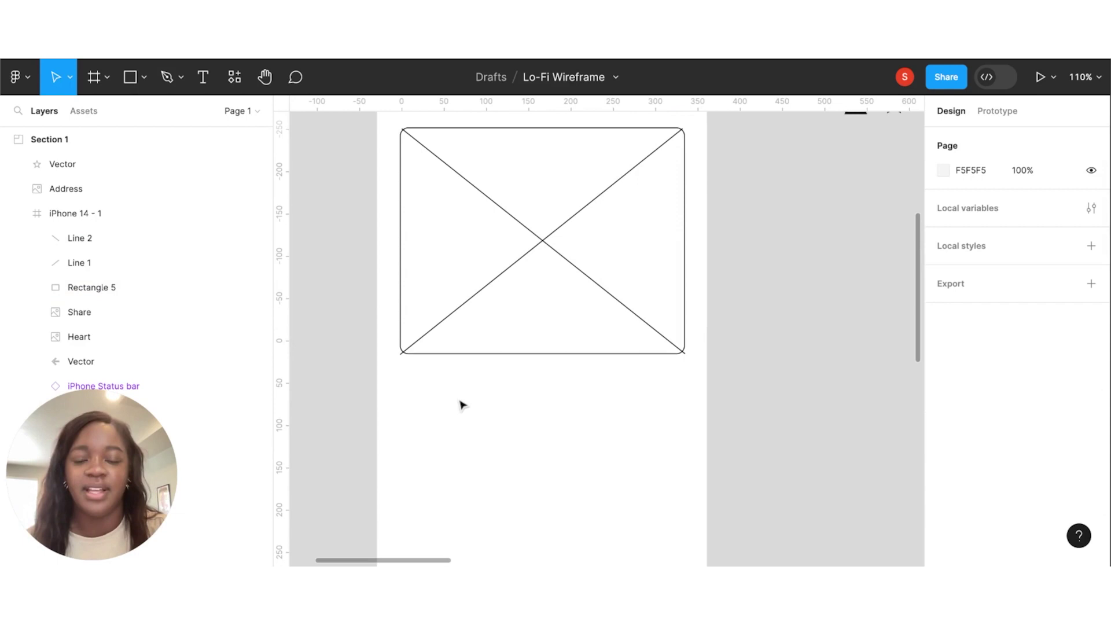
scroll(461, 405, "down", 1)
Step: Draw a small black-outlined, unfilled box under the placeholder and duplicate it
key("r")
scroll(442, 370, "up", 2)
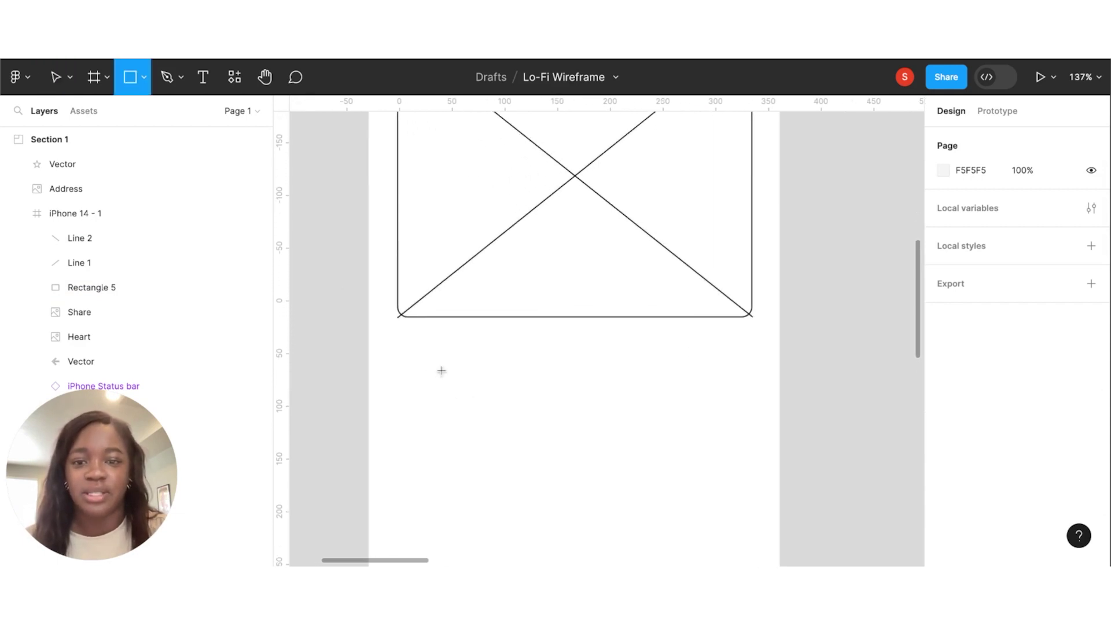
left_click_drag(399, 336, 487, 381)
left_click(1091, 487)
left_click(1066, 450)
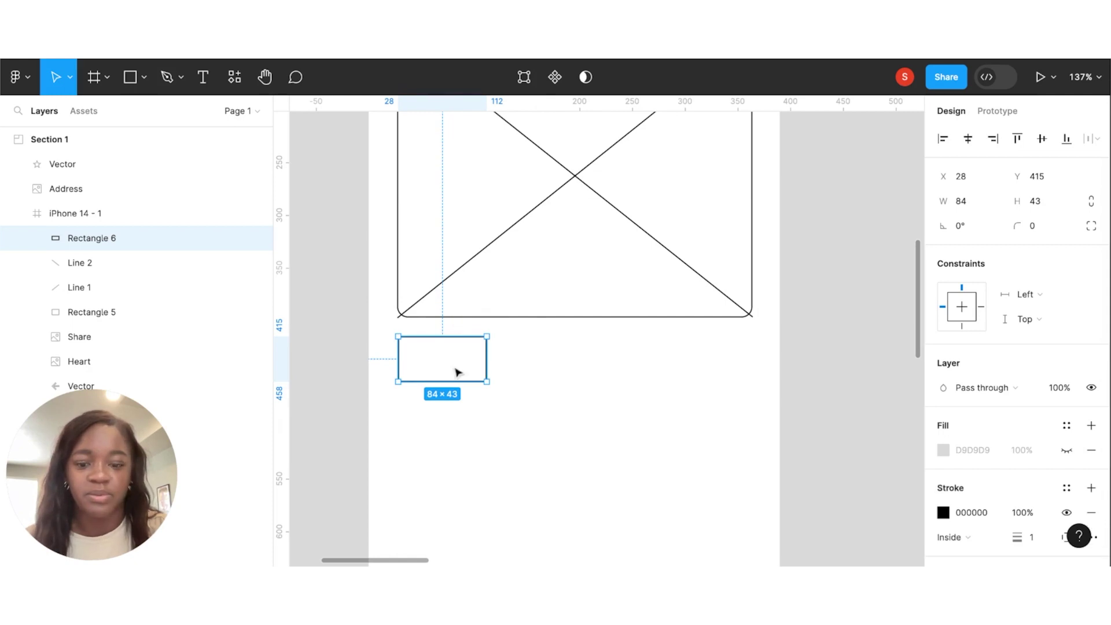
key("ctrl+d")
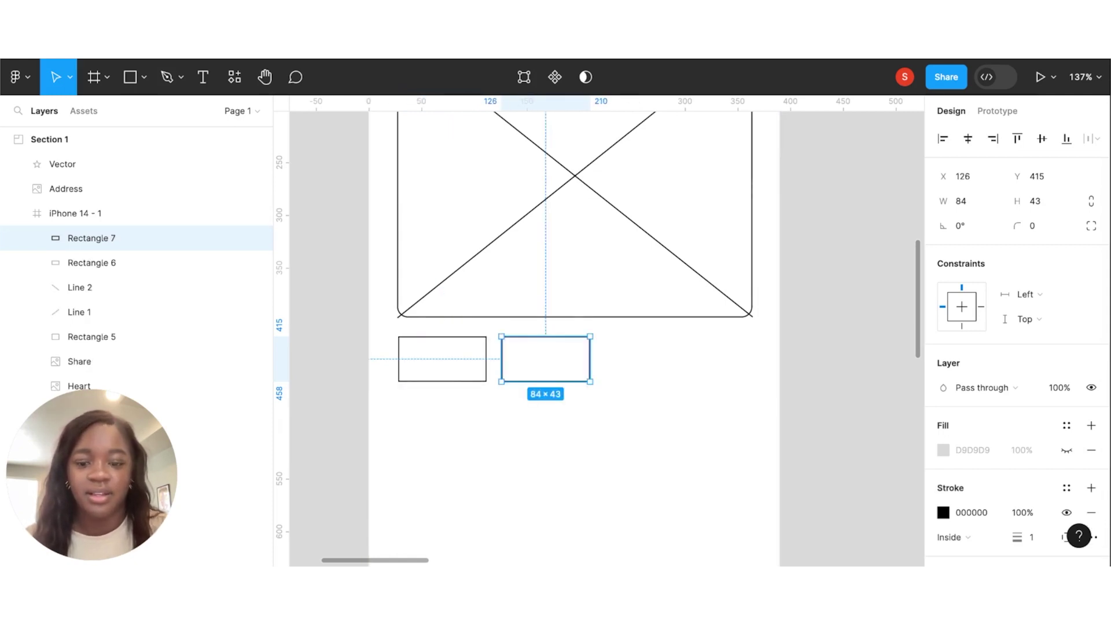
key("ctrl+d")
key("ctrl+d")
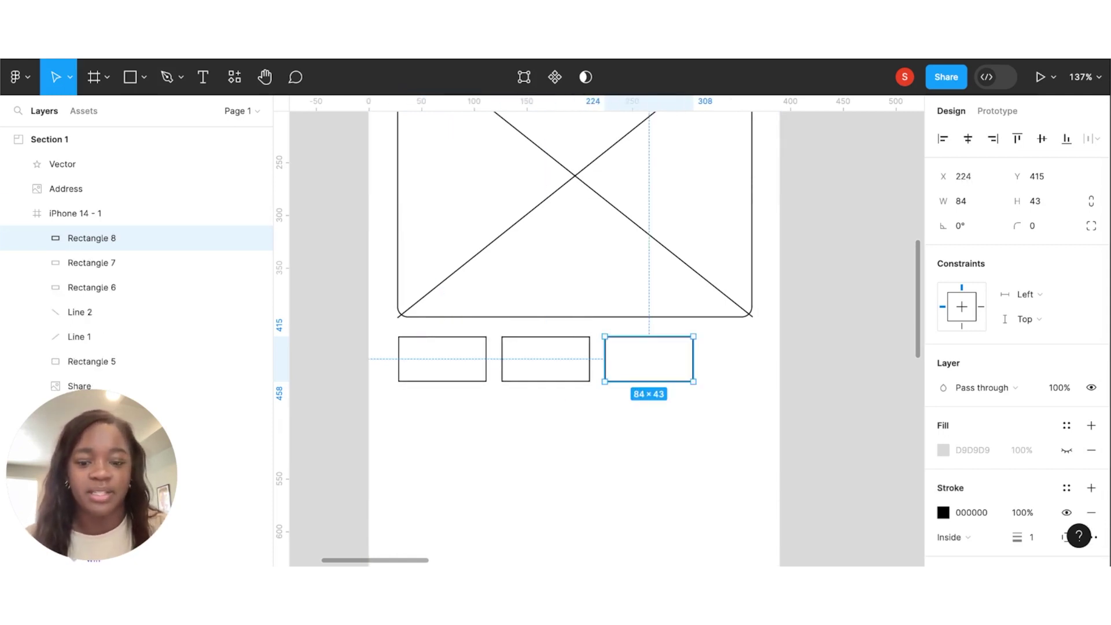
Step: Arrange the four 75 × 38 boxes in a row, 12 apart, fitting the frame
left_click_drag(564, 370, 485, 360)
left_click(825, 348)
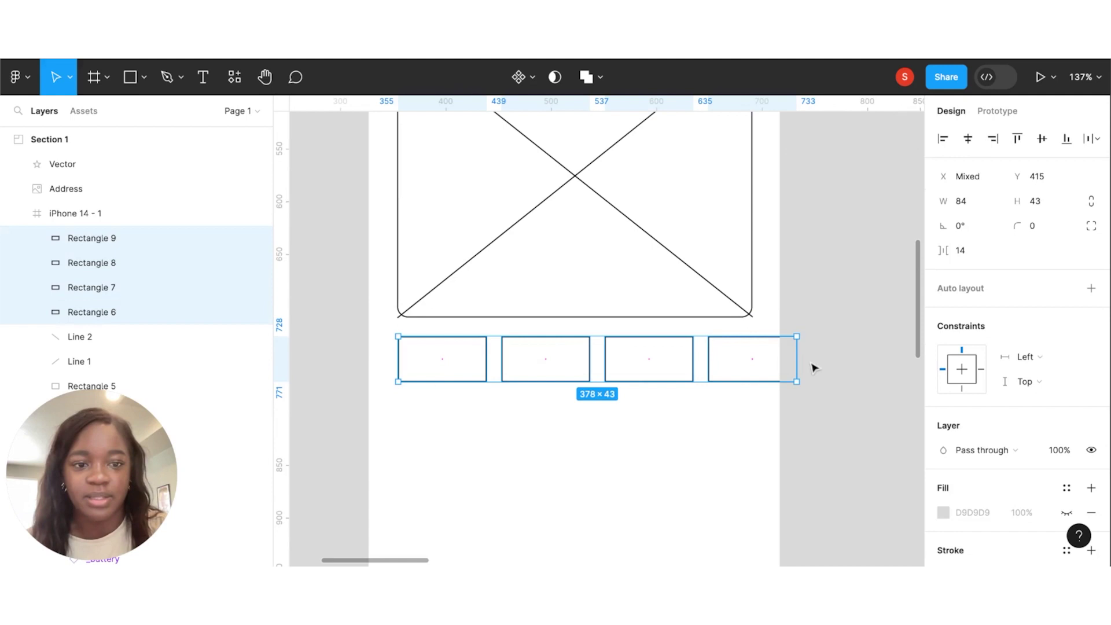
left_click_drag(797, 382, 752, 376)
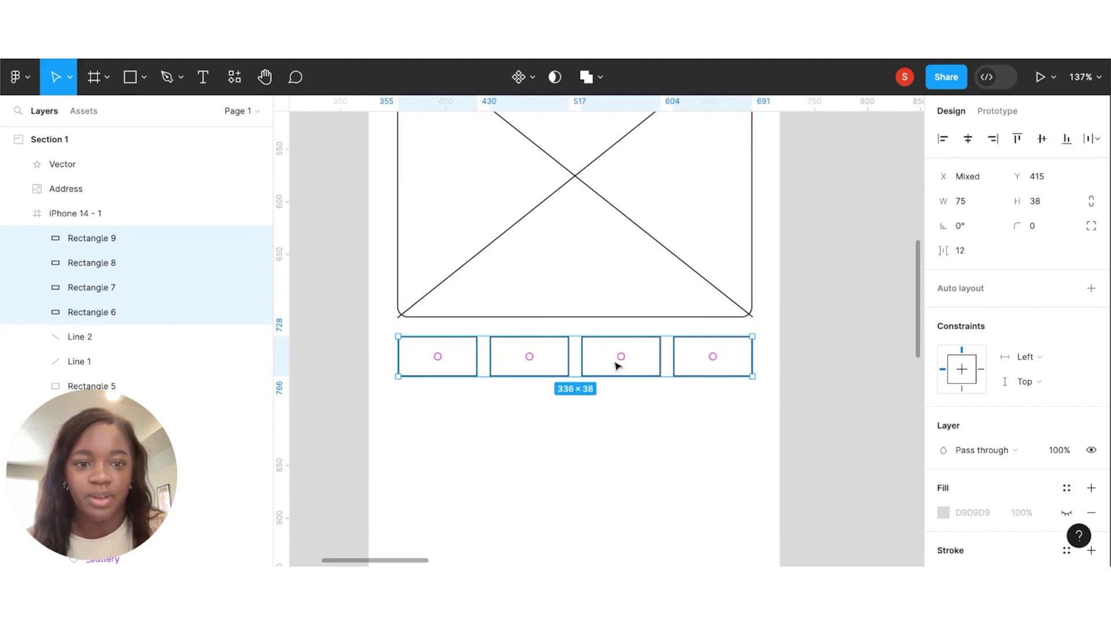
key("Escape")
left_click_drag(406, 355, 414, 354)
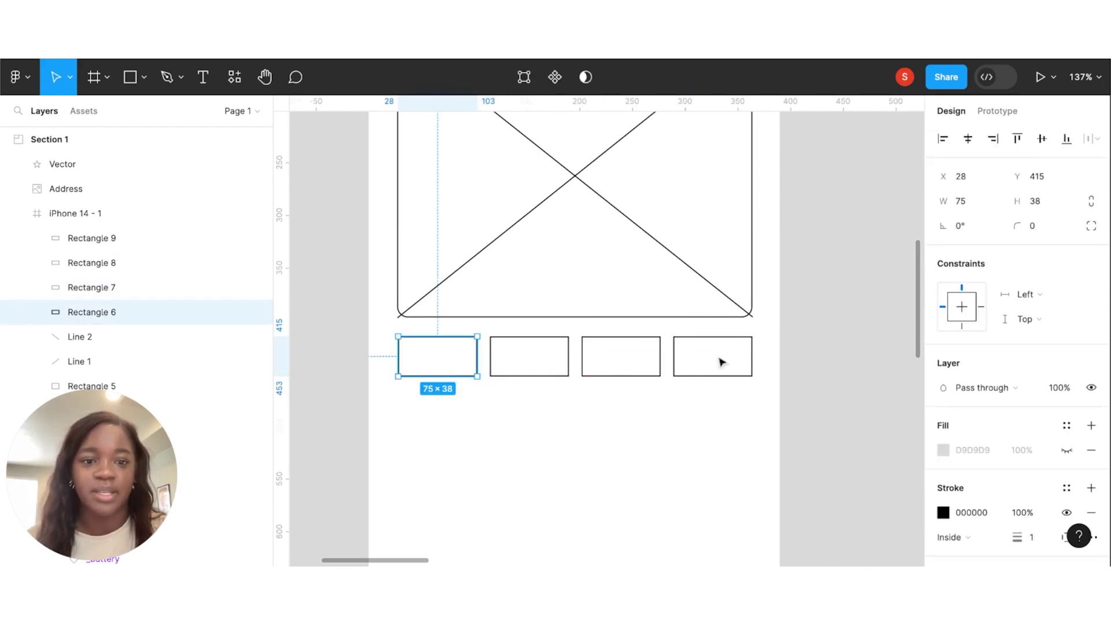
left_click(798, 351)
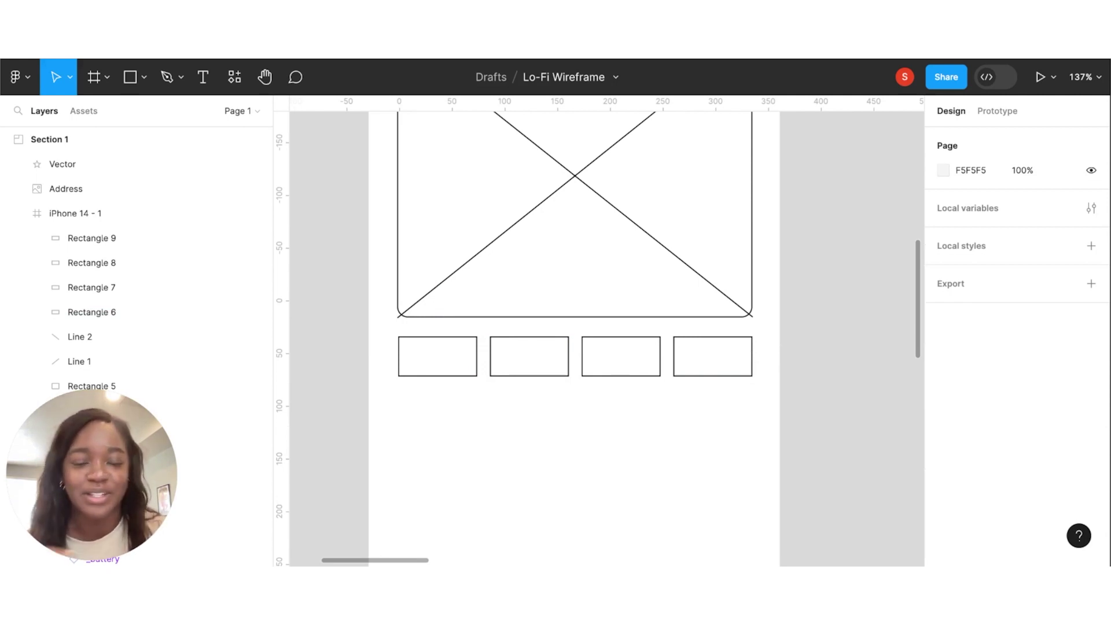
Step: Draw a horizontal line under the thumbnails and copy it into four stacked lines
scroll(567, 333, "down", 5)
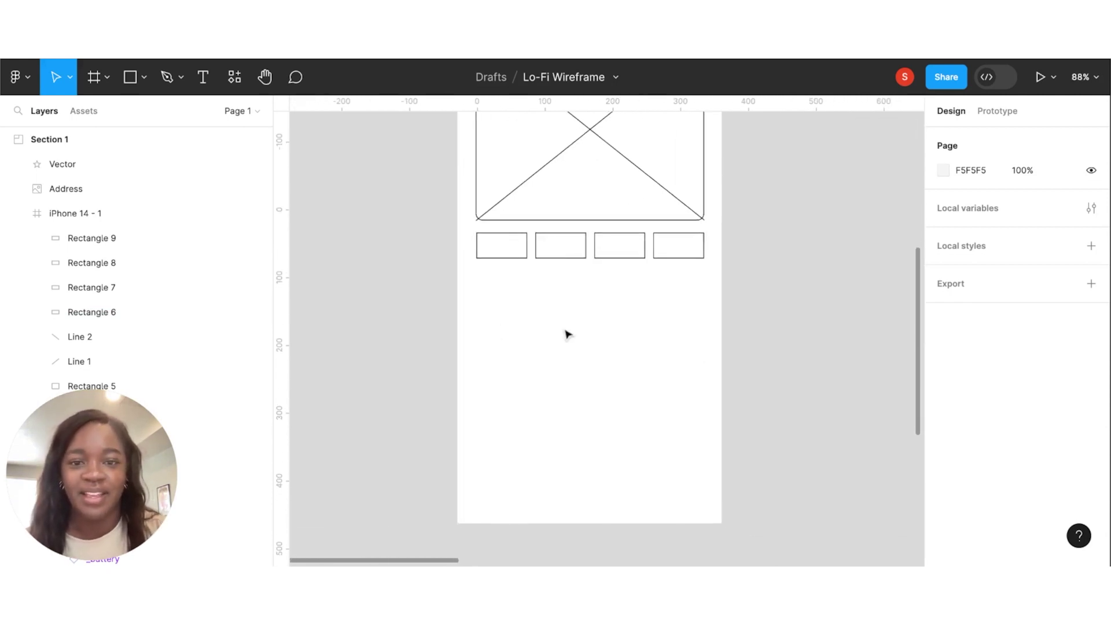
key("l")
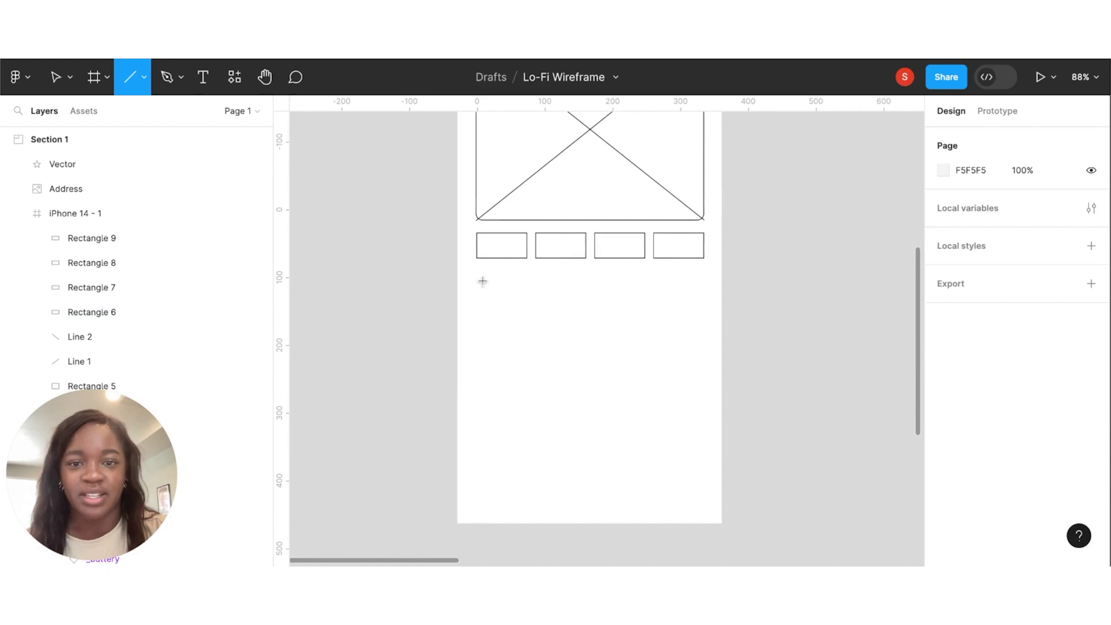
left_click_drag(477, 282, 535, 279)
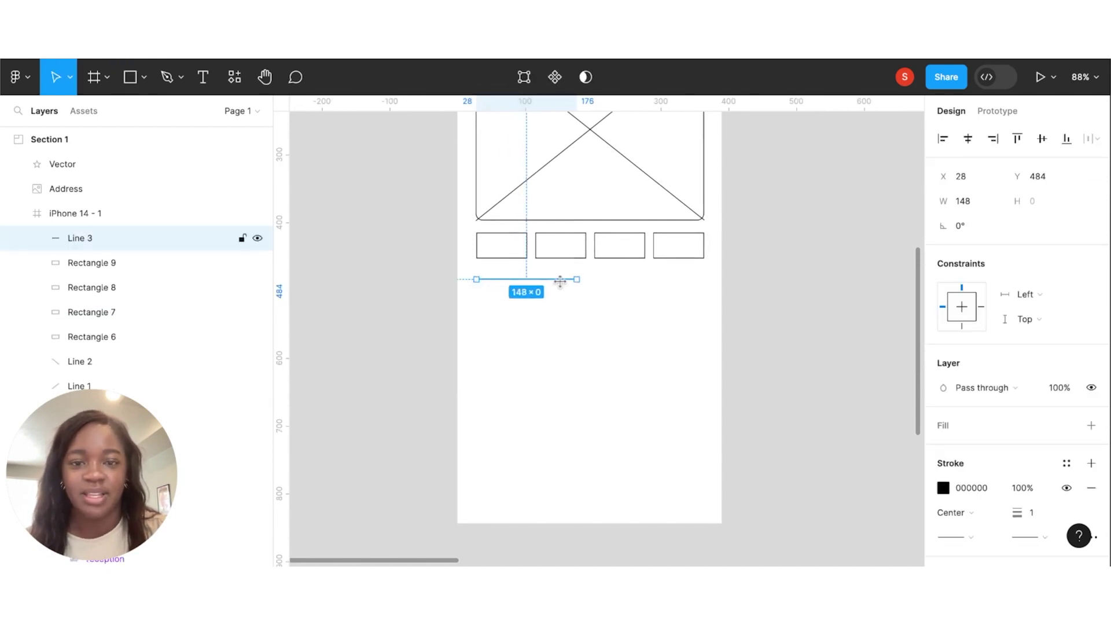
scroll(560, 280, "up", 5)
key("ctrl+d")
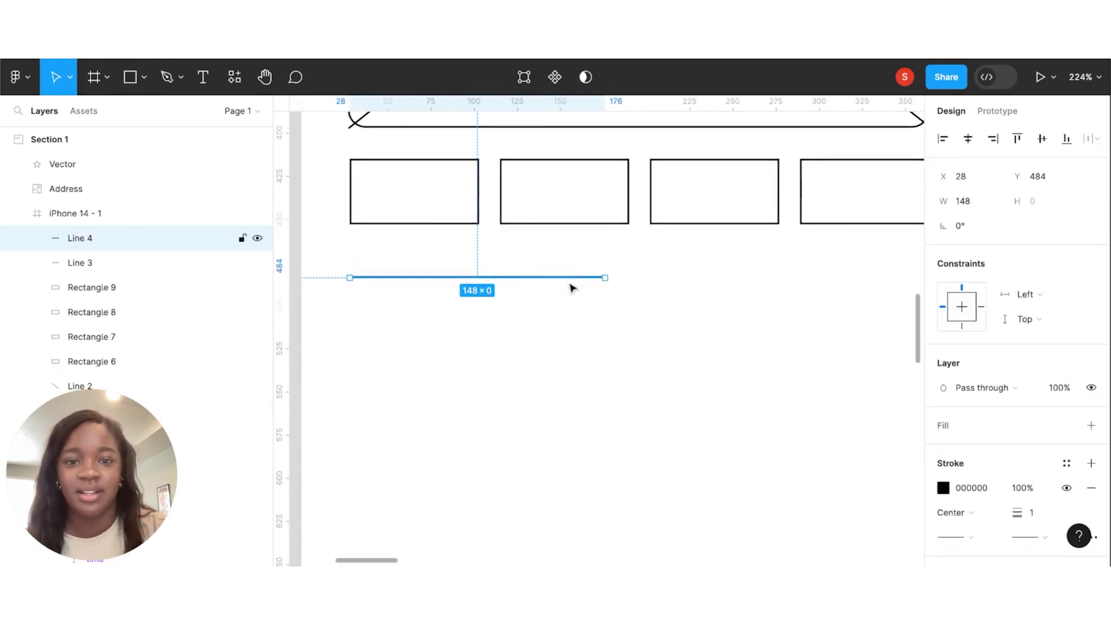
key("shift+Down")
key("shift+Down")
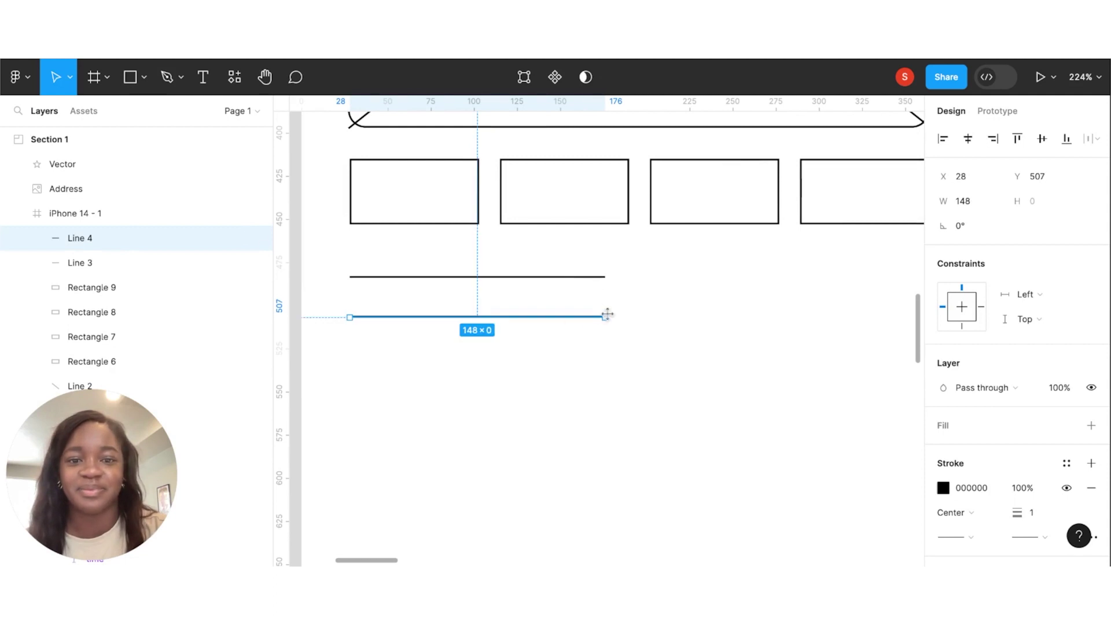
key("ctrl+d")
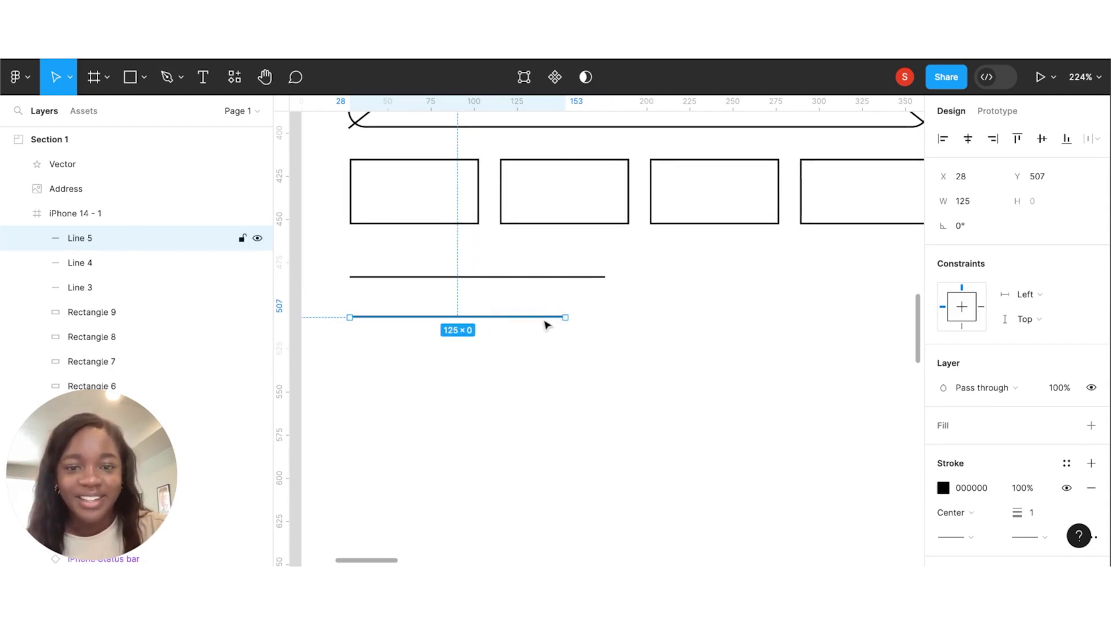
key("shift+Down")
key("shift+Down")
key("shift+Down")
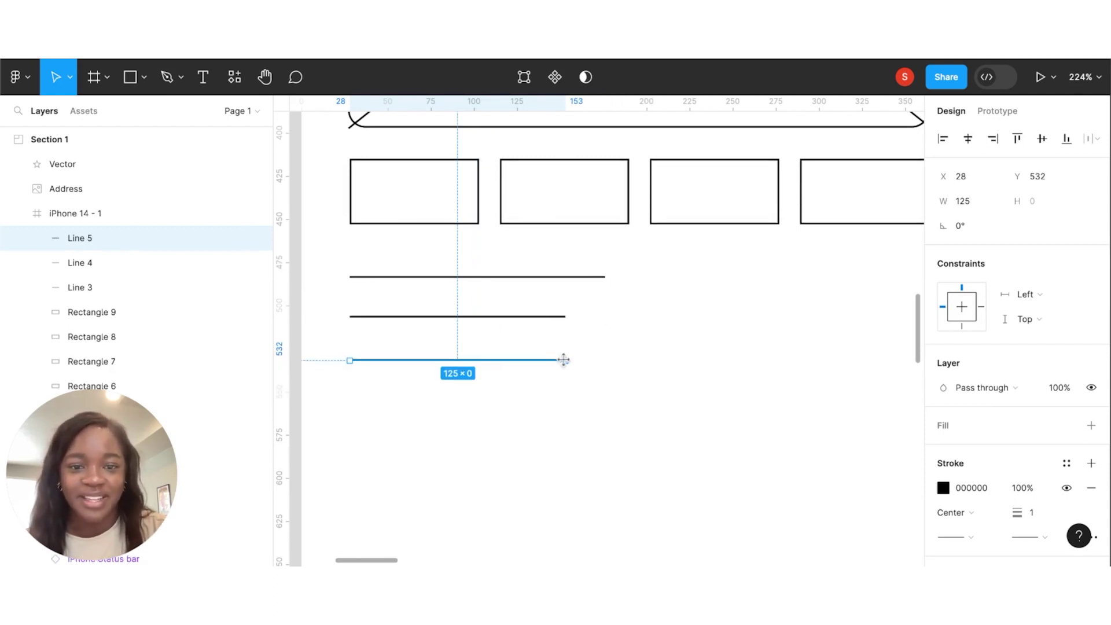
left_click_drag(563, 360, 605, 360)
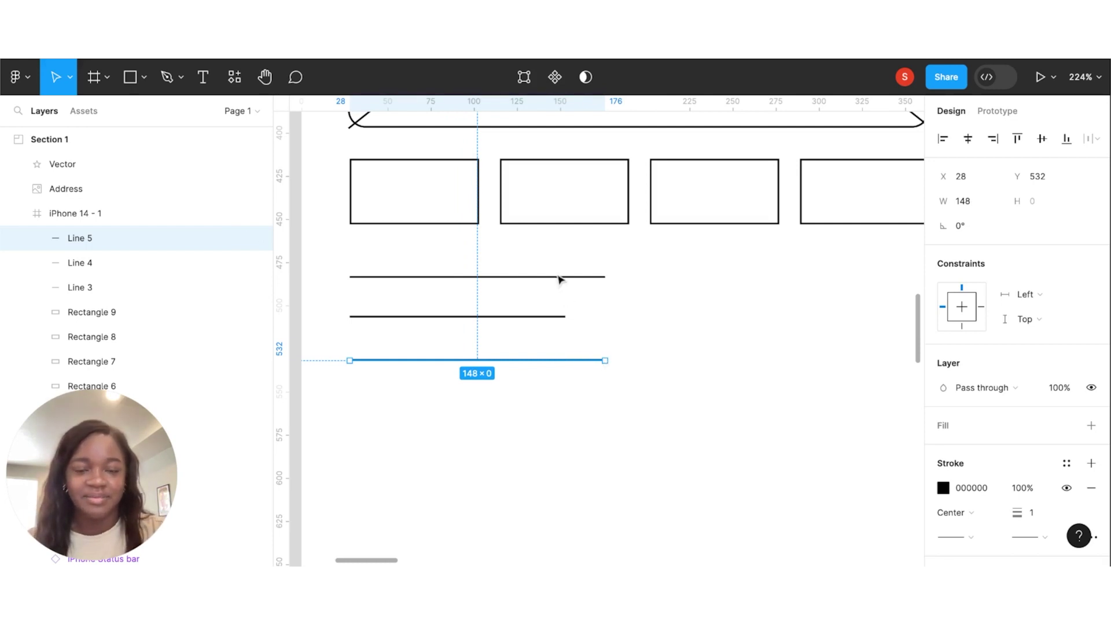
left_click(553, 339)
left_click(546, 360)
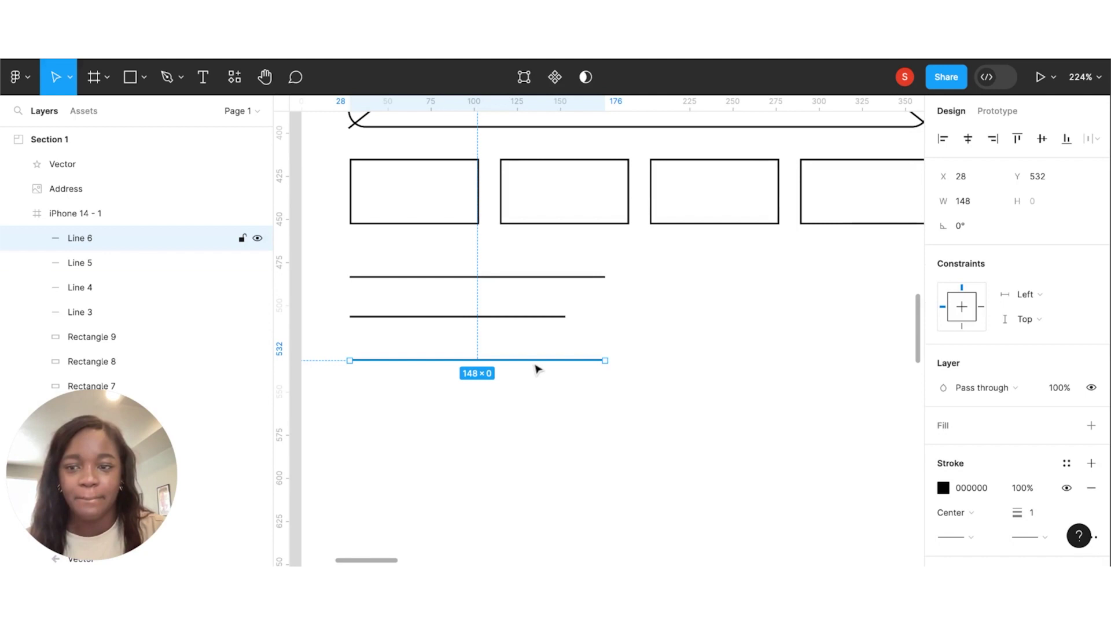
left_click_drag(537, 370, 537, 419)
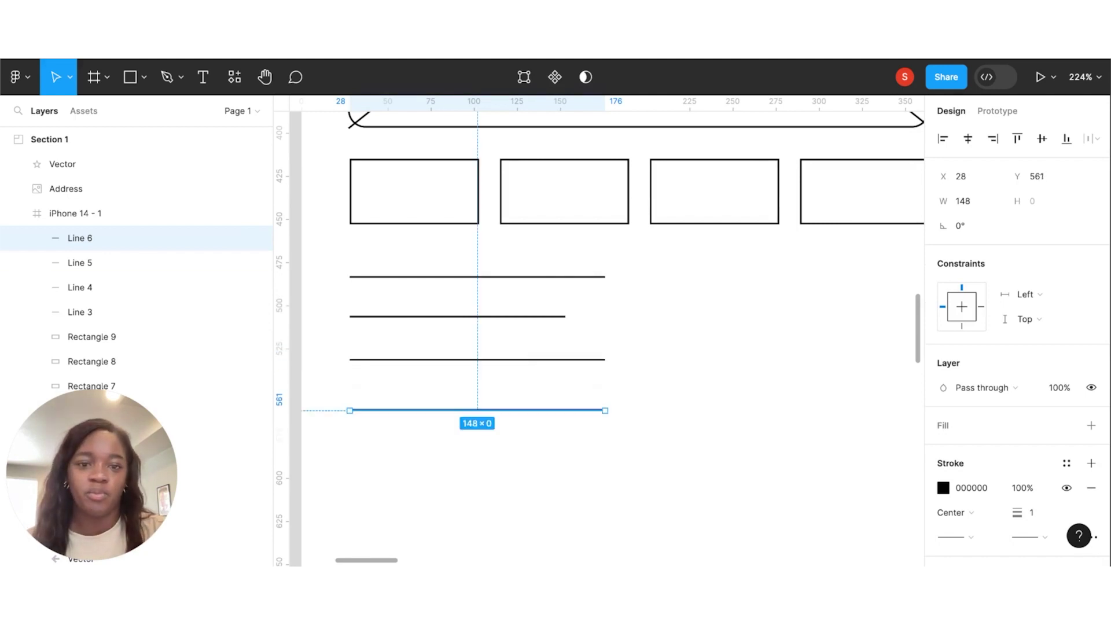
left_click(587, 286)
Step: Vary the four lines' lengths: shorten the first, third and fourth, lengthen the second
left_click(603, 283)
left_click_drag(604, 278, 531, 277)
left_click(566, 318)
left_click(564, 317)
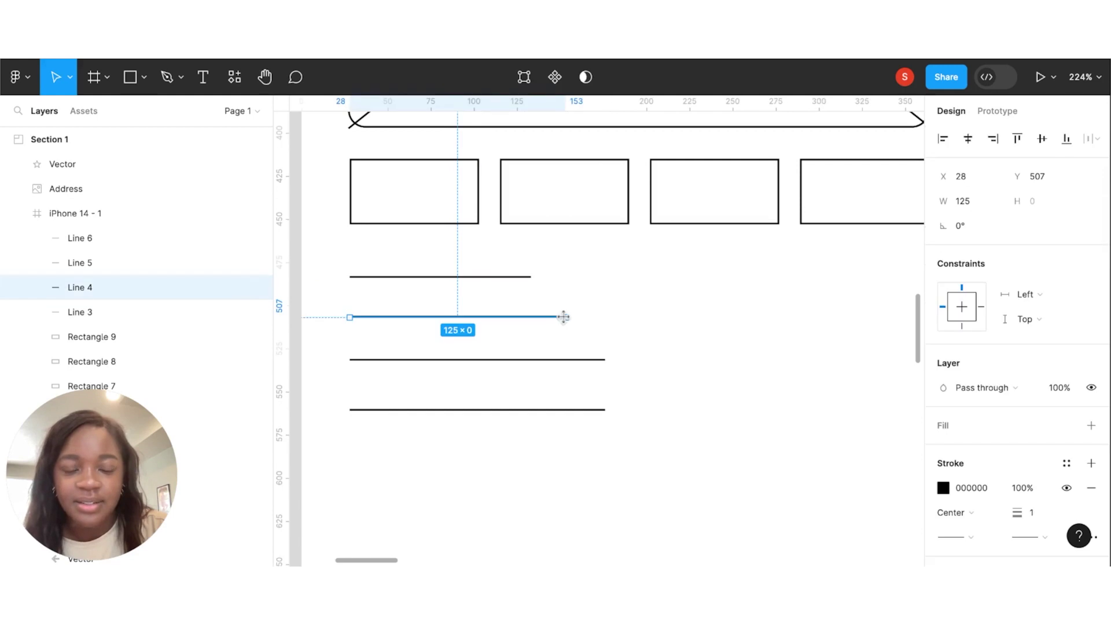
left_click_drag(563, 317, 613, 317)
left_click(607, 360)
left_click(604, 360)
left_click_drag(604, 360, 551, 360)
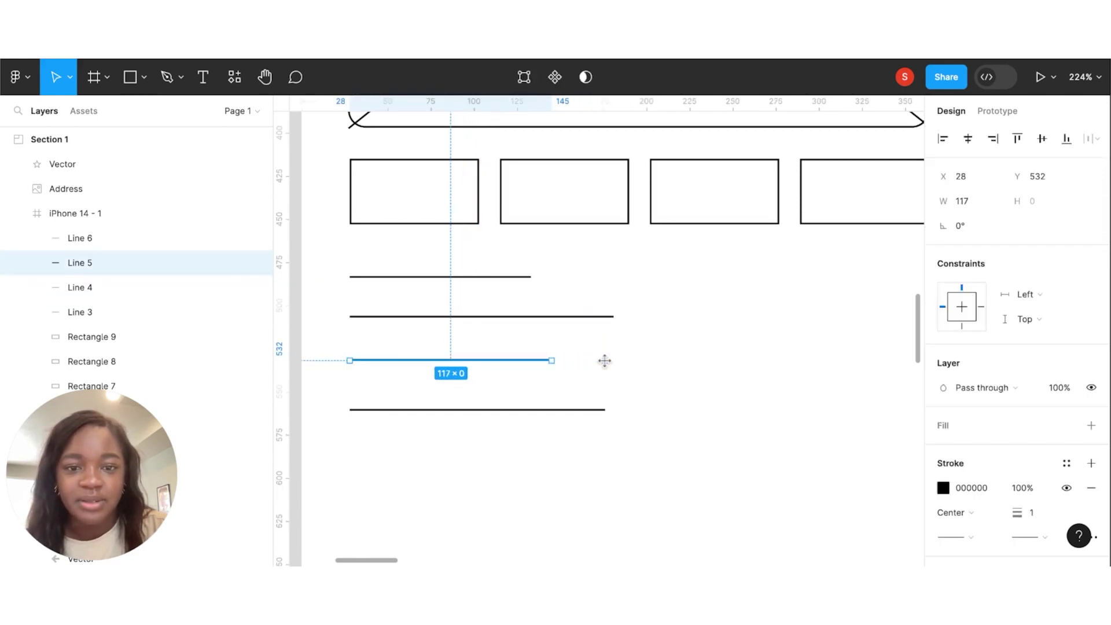
left_click(577, 411)
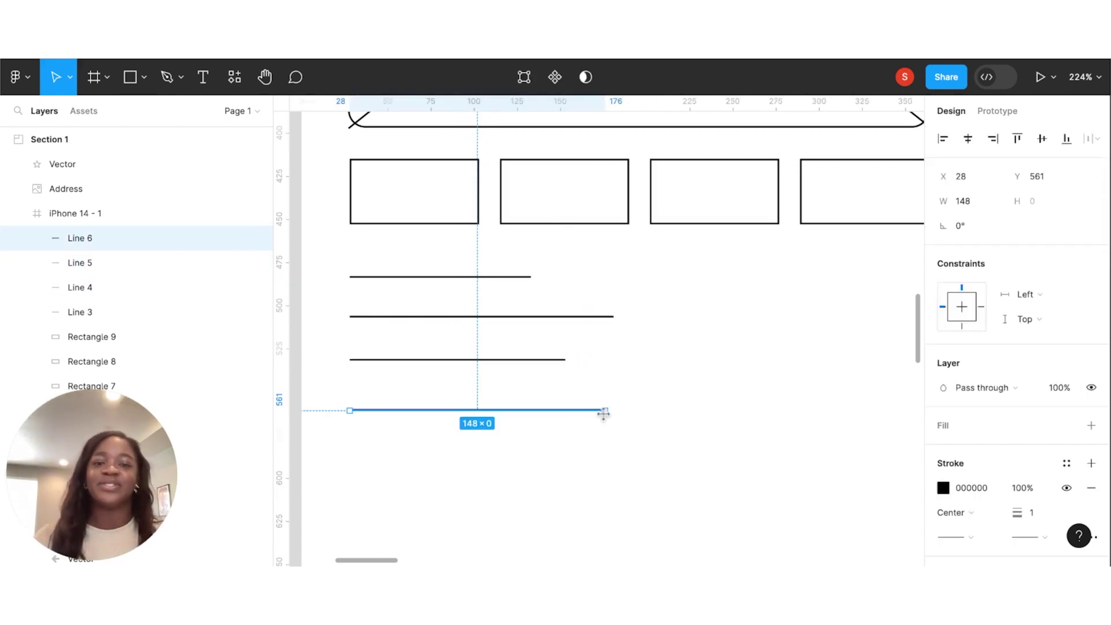
left_click_drag(603, 413, 592, 411)
scroll(591, 411, "down", 5)
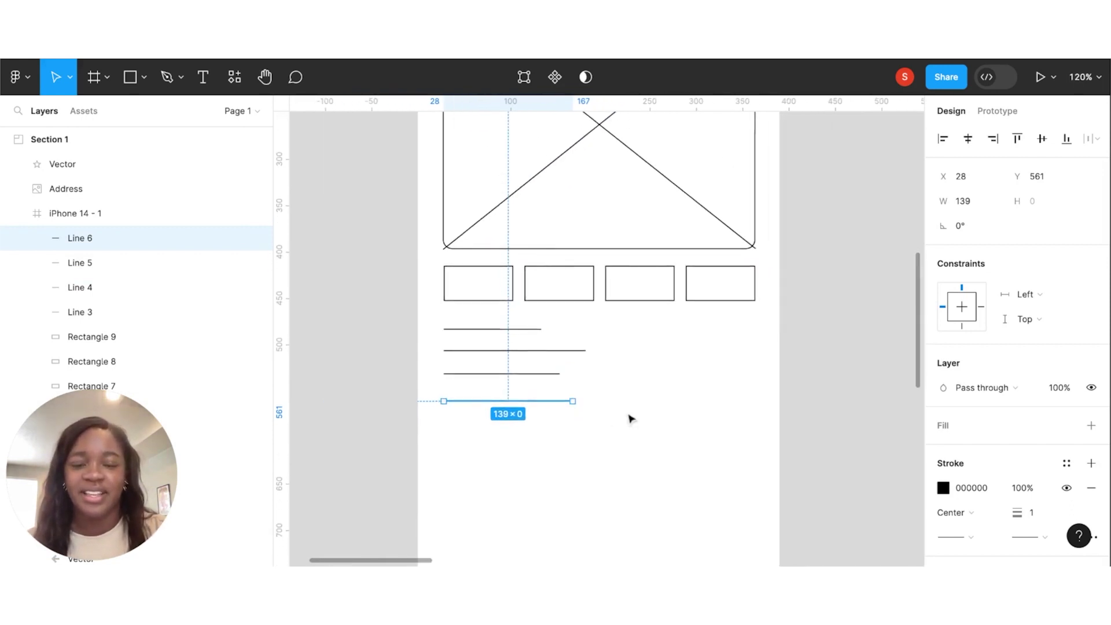
left_click(630, 418)
scroll(631, 419, "down", 3)
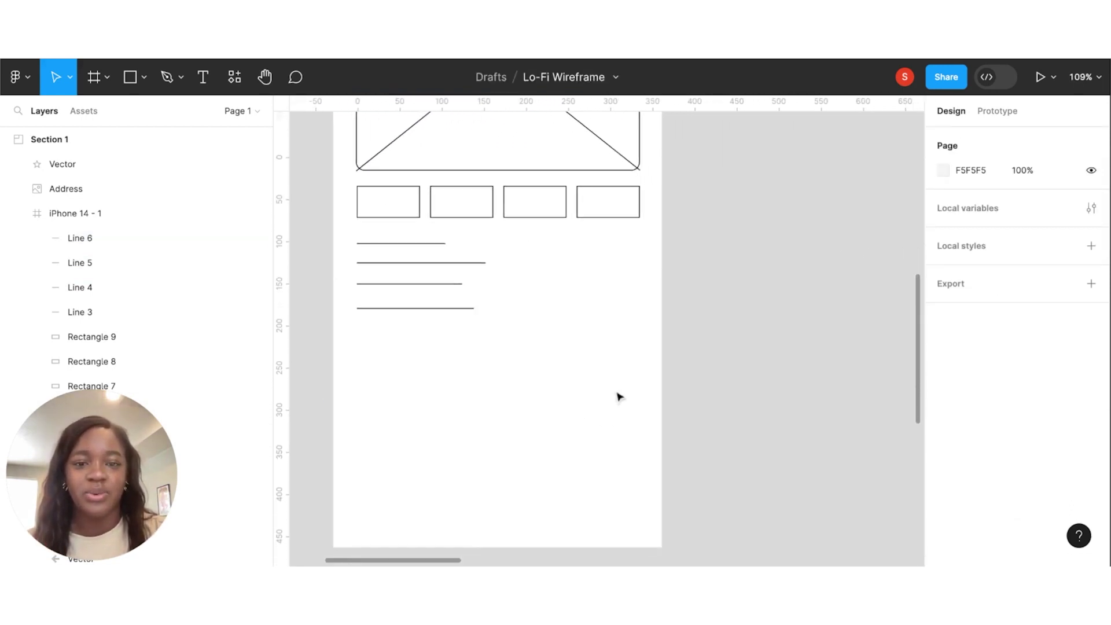
scroll(618, 395, "right", 3)
scroll(618, 396, "up", 5)
Step: Move the map pin into the phone frame beside the text lines and enlarge it to 41×41
scroll(618, 395, "down", 3)
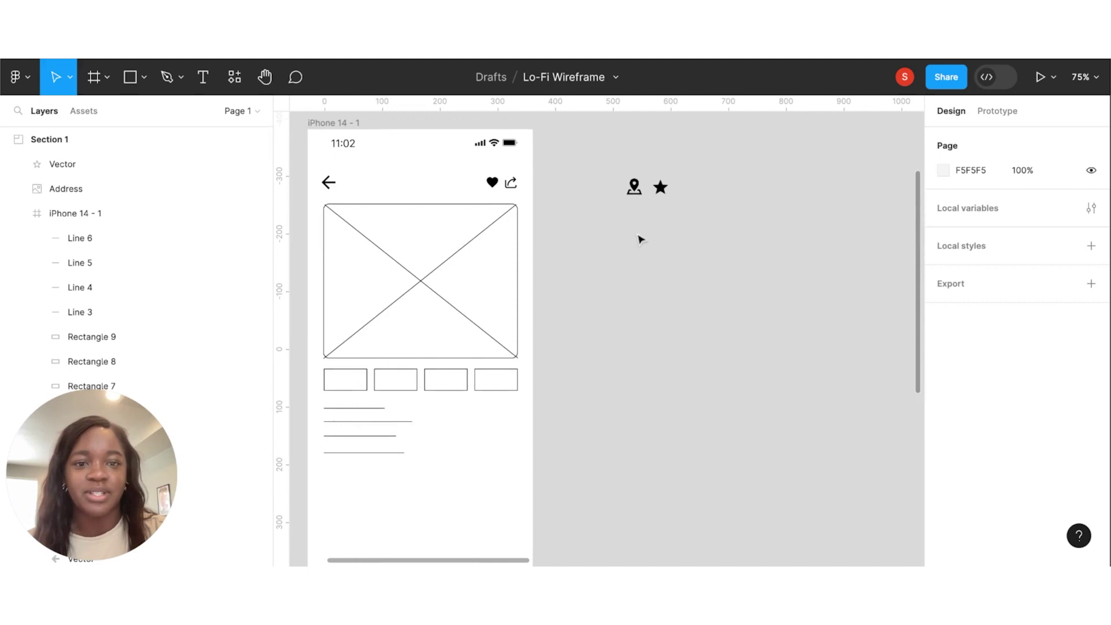
left_click(634, 185)
left_click_drag(637, 189, 476, 436)
scroll(472, 458, "up", 5)
scroll(471, 459, "up", 3)
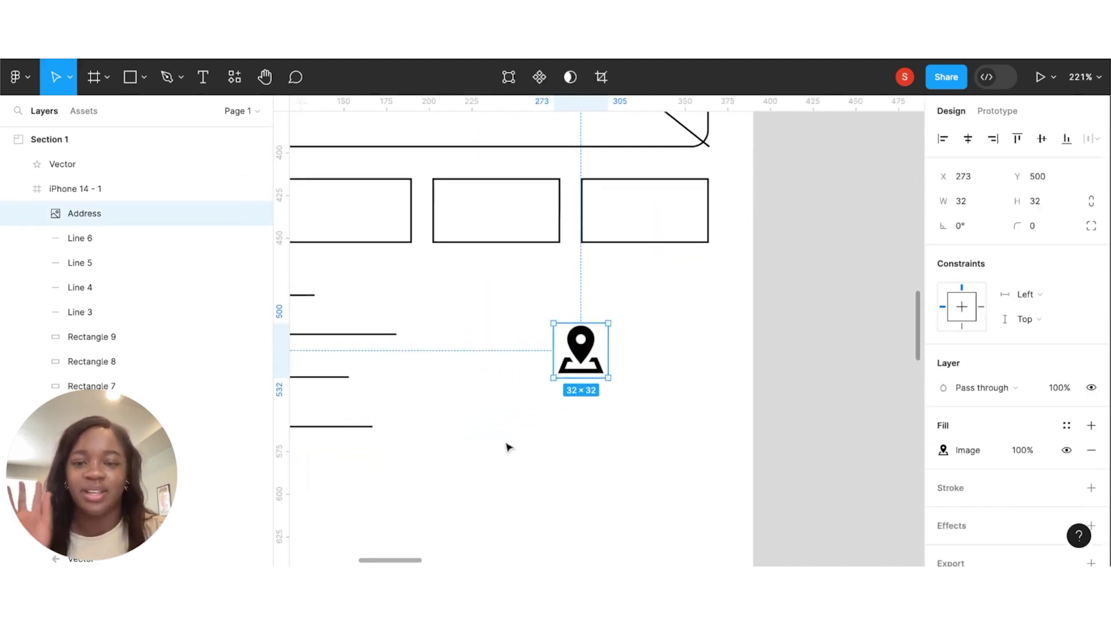
scroll(659, 344, "down", 1)
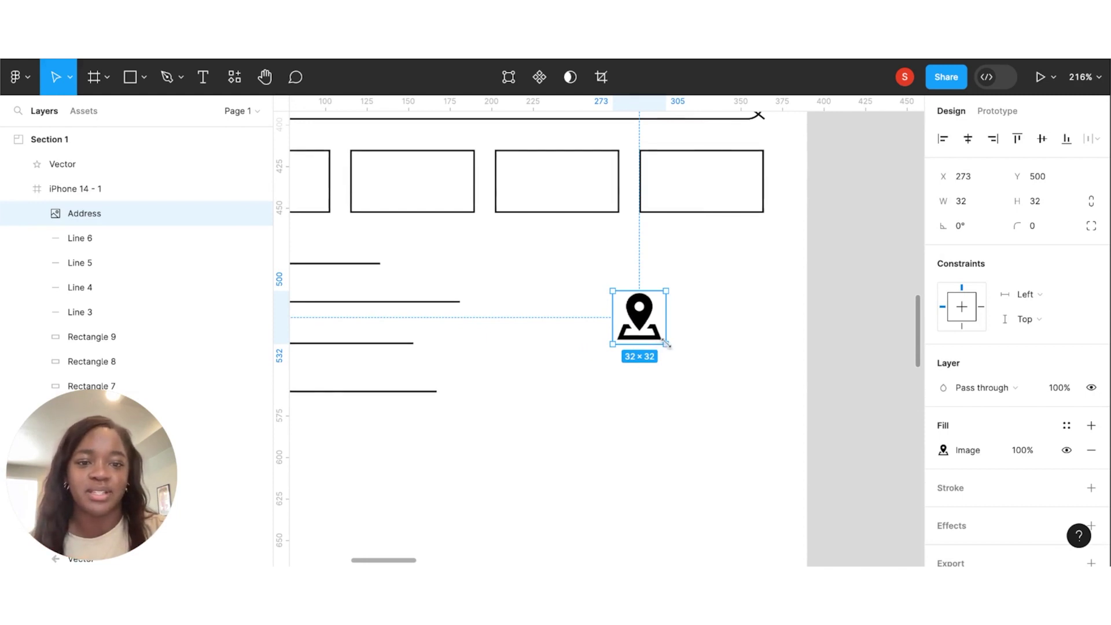
left_click_drag(666, 344, 681, 359)
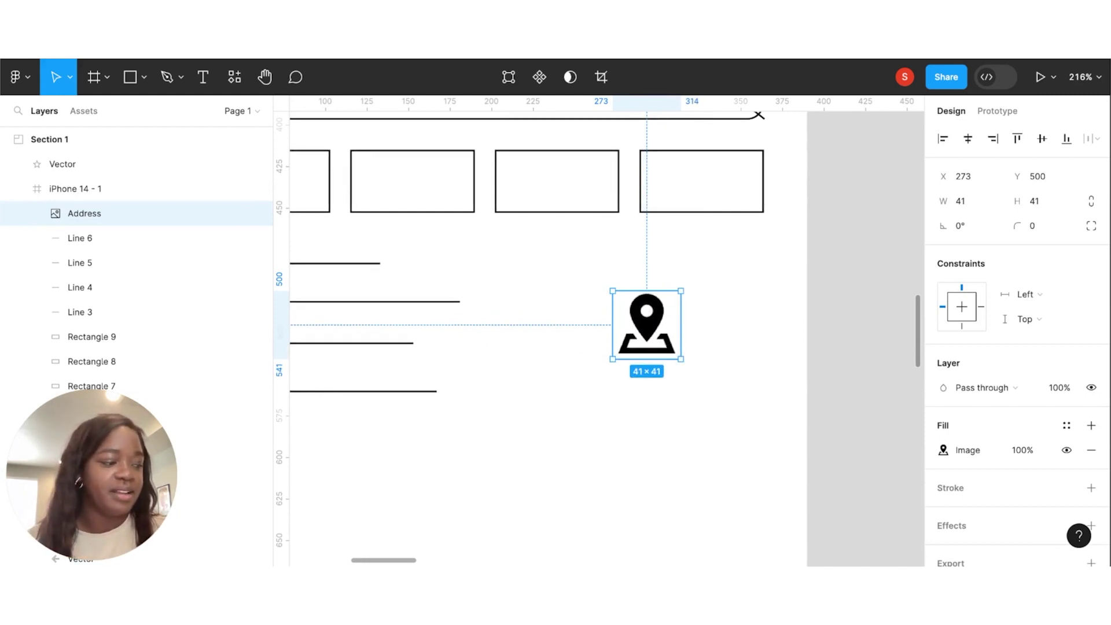
scroll(342, 422, "down", 5)
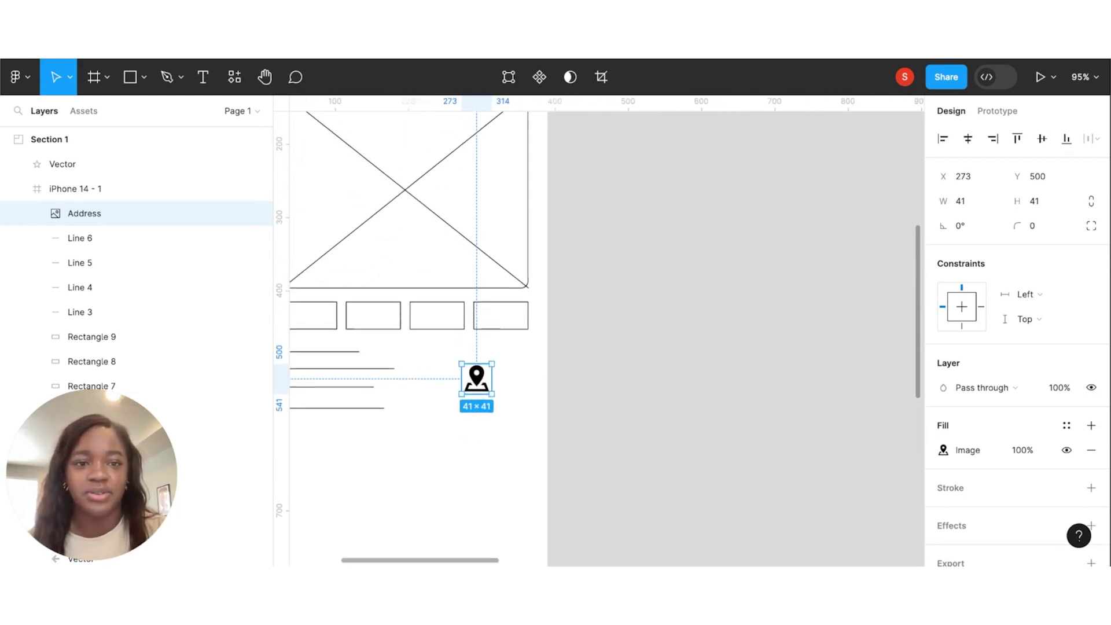
Step: Bring the star icon into the phone frame under the text lines
left_click(736, 184)
left_click(736, 184)
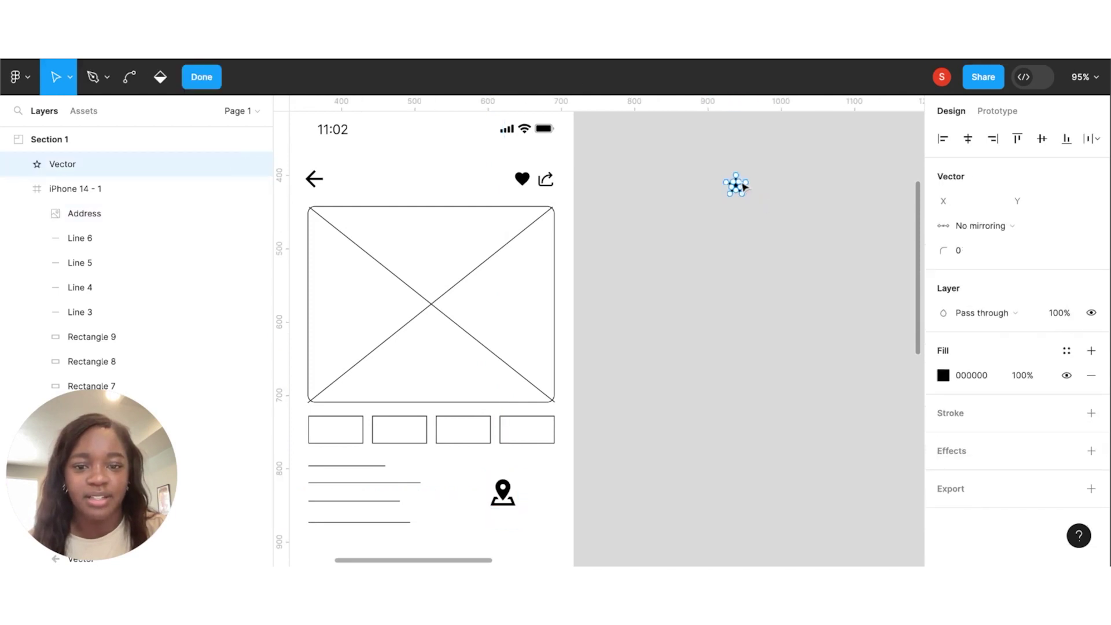
key("Escape")
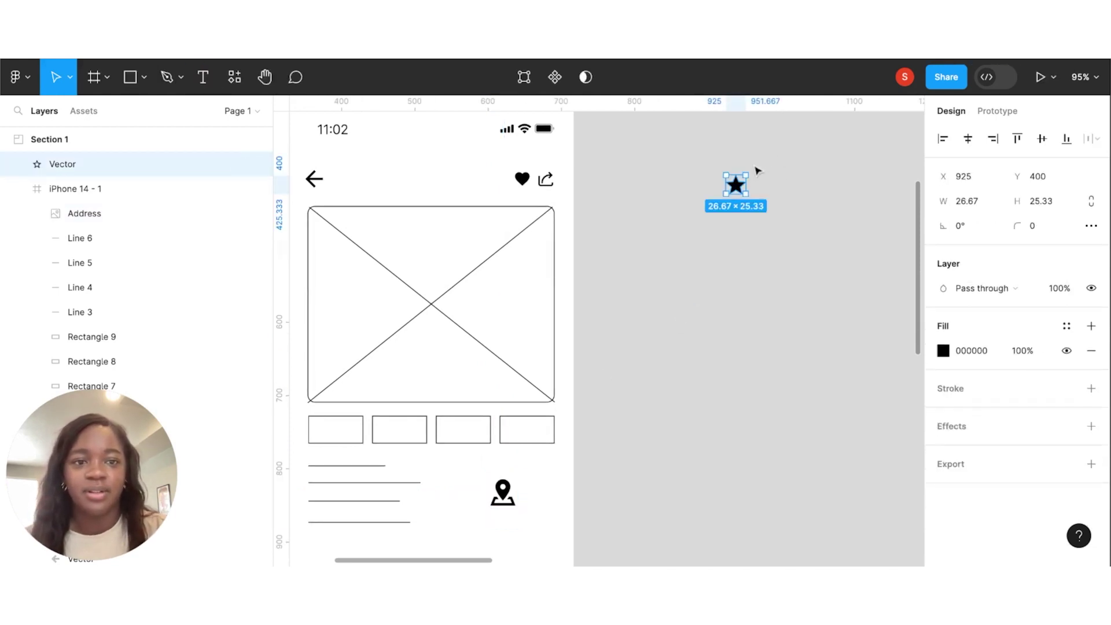
key("Delete")
scroll(756, 168, "down", 5)
scroll(757, 169, "up", 3)
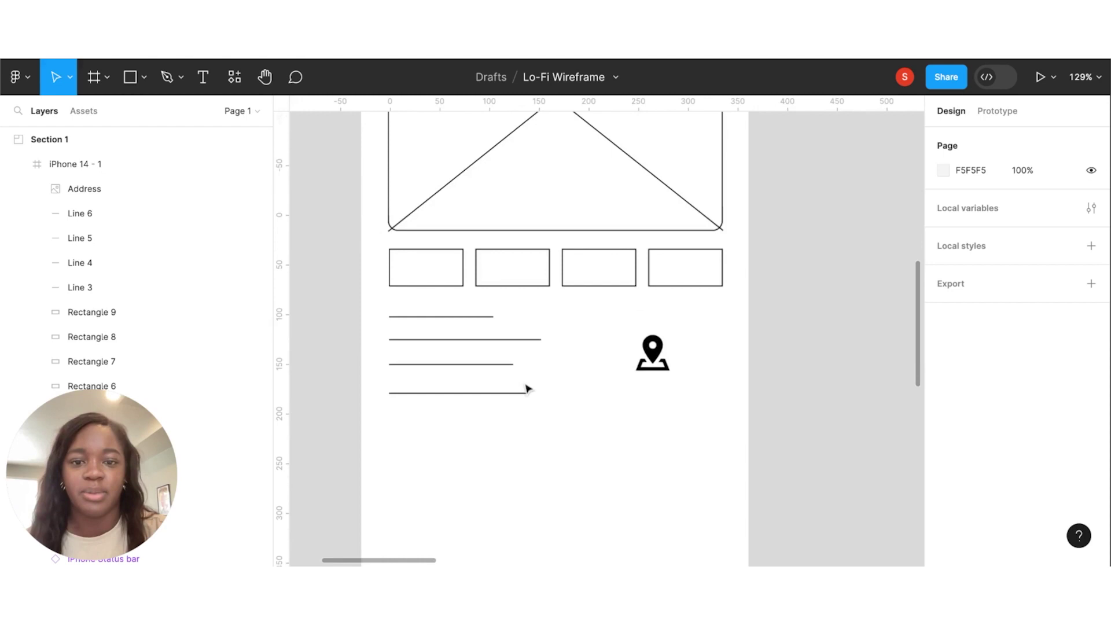
scroll(636, 289, "down", 4)
key("ctrl+z")
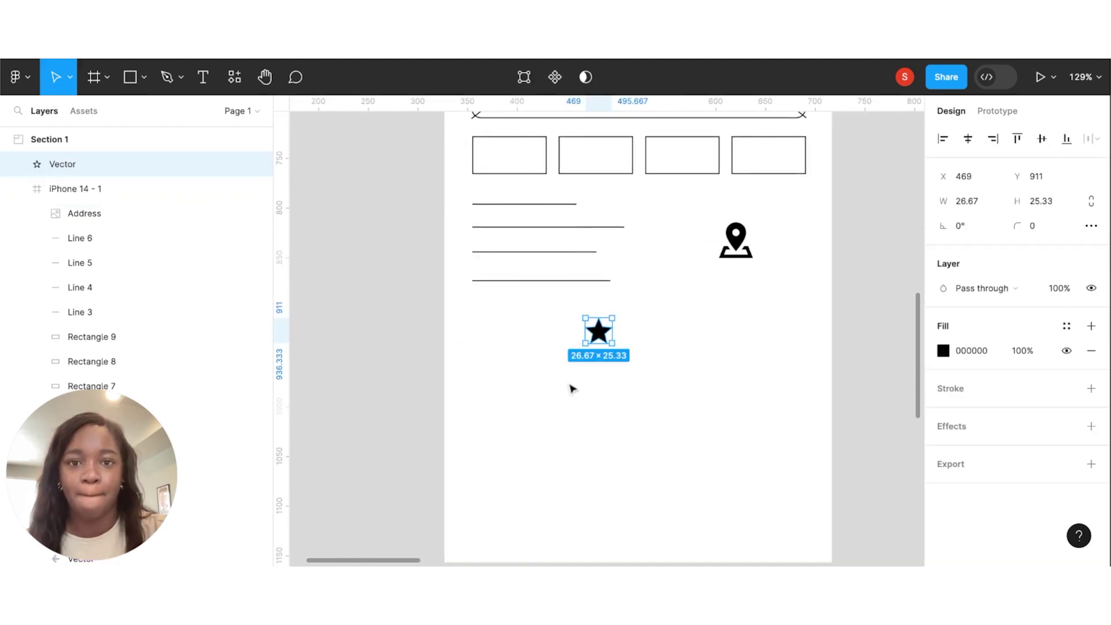
scroll(573, 390, "up", 2)
mouse_move(608, 325)
left_mouse_down()
mouse_move(476, 315)
mouse_move(607, 326)
left_mouse_up()
Step: Duplicate the star into a row of five stars spaced 6 apart
key("ctrl+d")
left_click(470, 322, "shift")
key("ctrl+d")
left_click(559, 371)
left_click(597, 321)
key("ctrl+d")
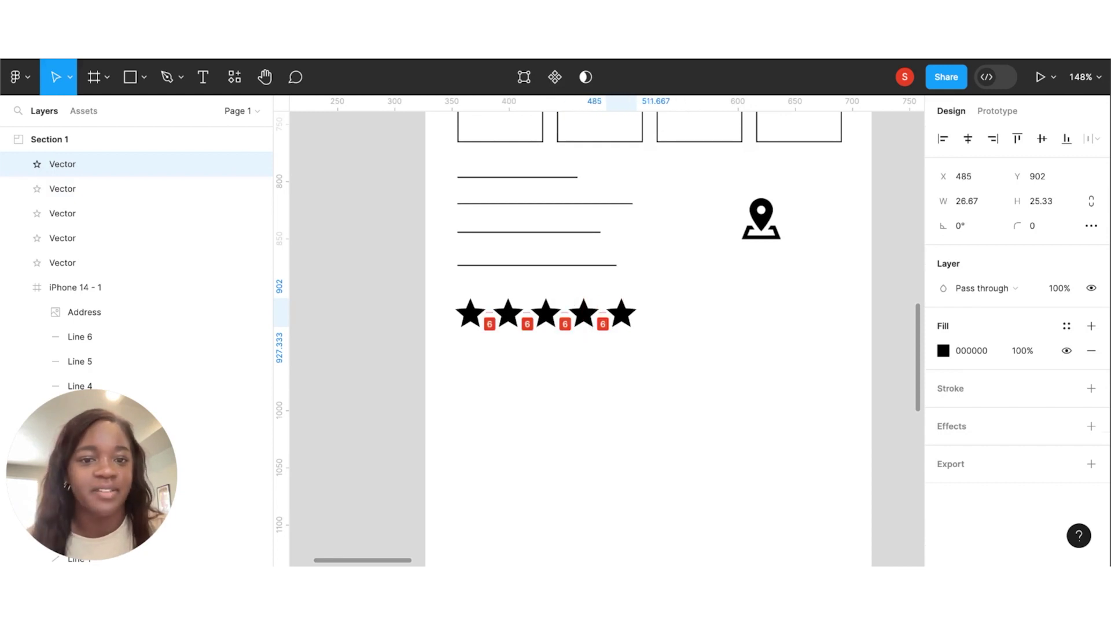
scroll(628, 318, "down", 5)
left_click(629, 369)
scroll(629, 368, "down", 2)
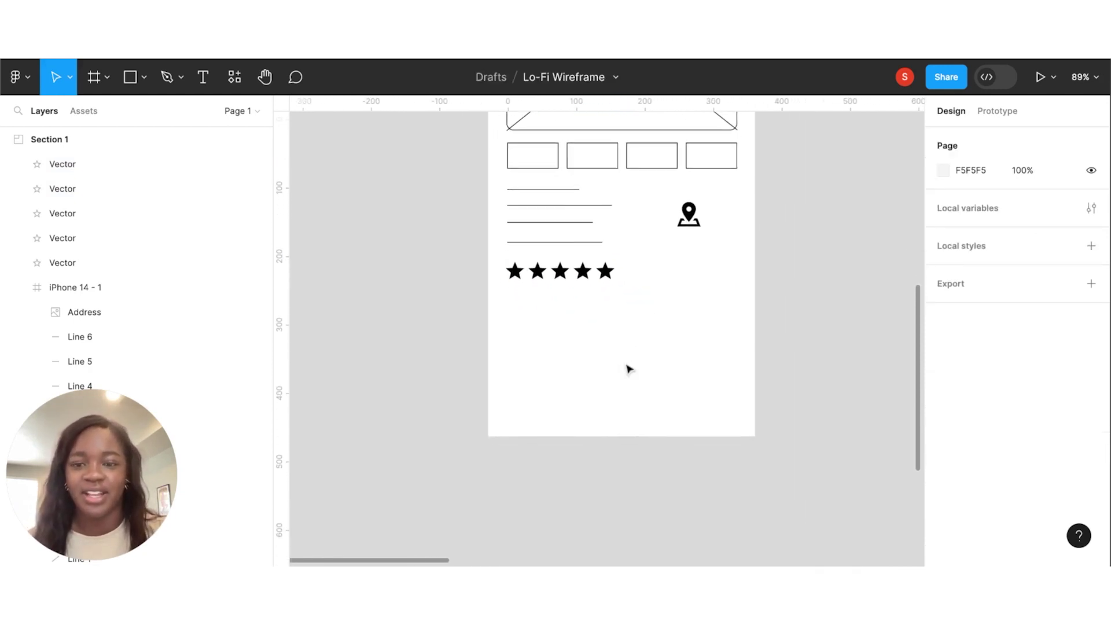
Step: Draw a button rectangle near the frame bottom with corner radius 8 and a black outline
scroll(629, 368, "down", 1)
scroll(629, 369, "right", 1)
key("r")
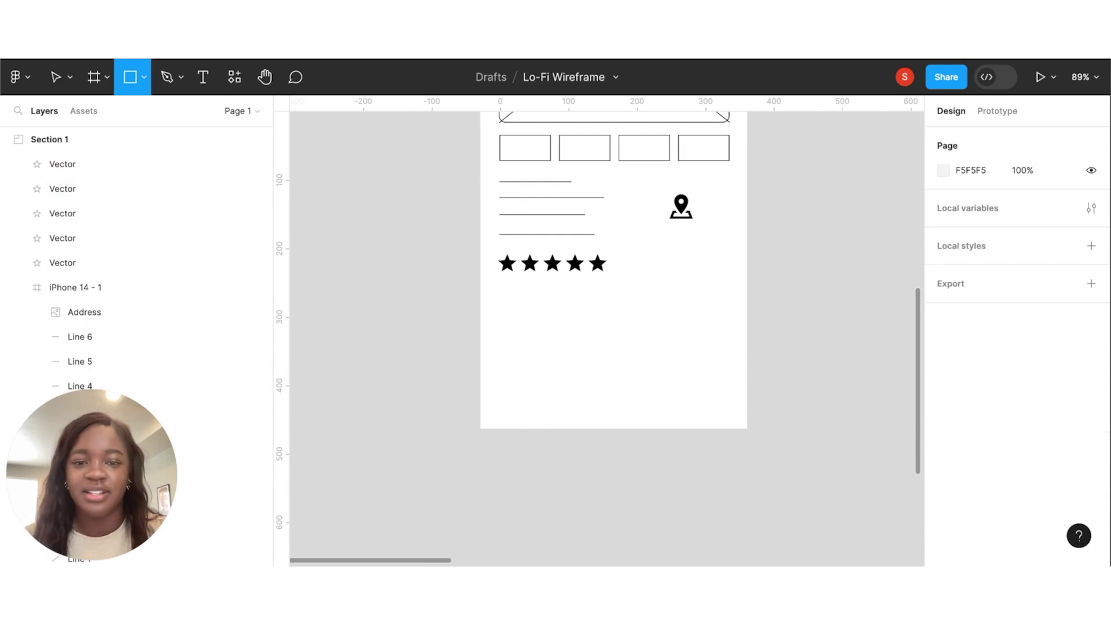
mouse_move(499, 378)
left_mouse_down()
mouse_move(521, 397)
mouse_move(669, 402)
mouse_move(729, 417)
left_mouse_up()
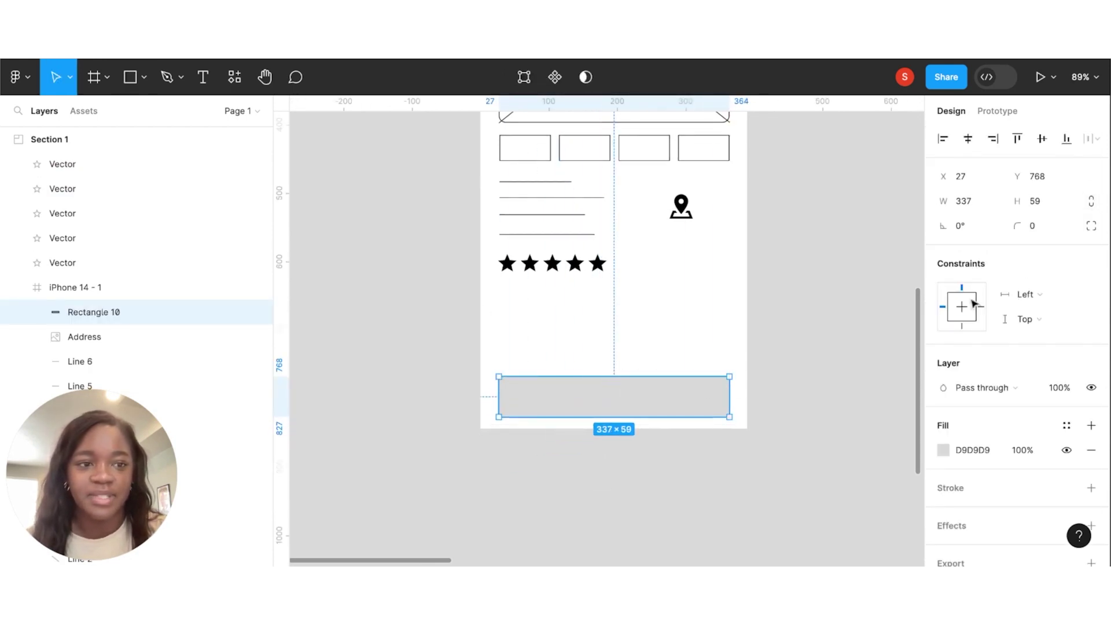
left_click(1041, 228)
type("8")
key("Return")
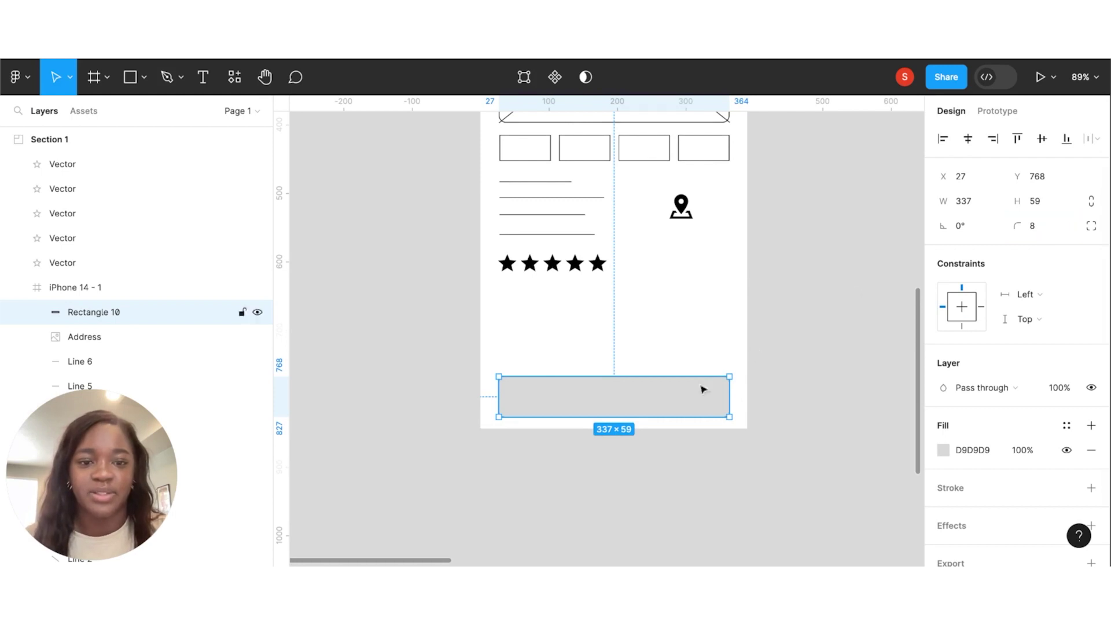
left_click(1091, 425)
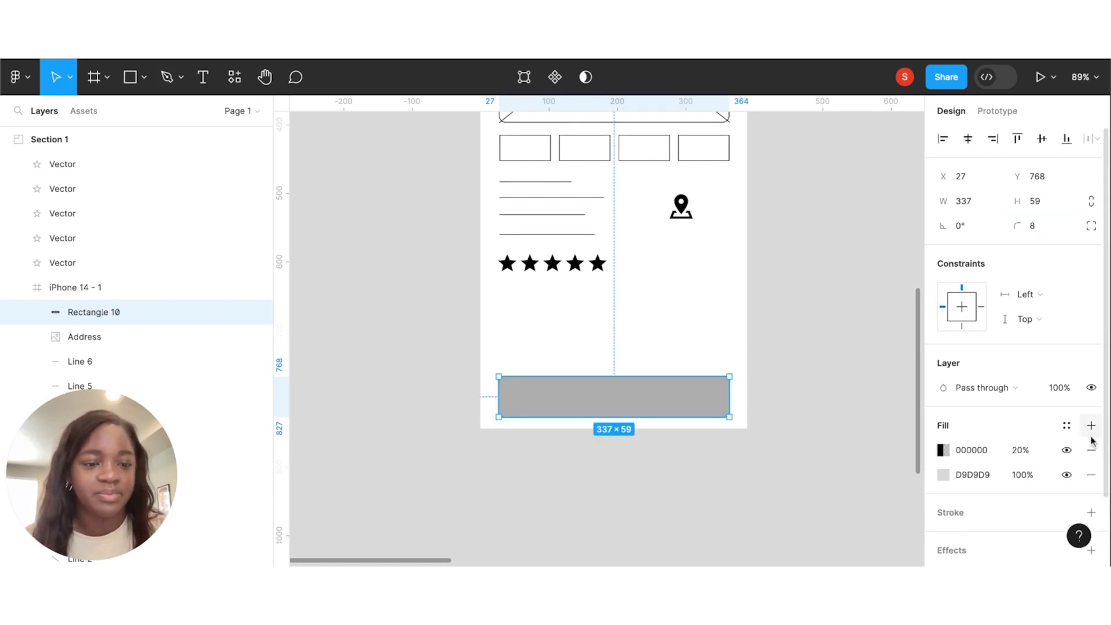
left_click(1091, 449)
left_click(1092, 488)
scroll(630, 396, "up", 2)
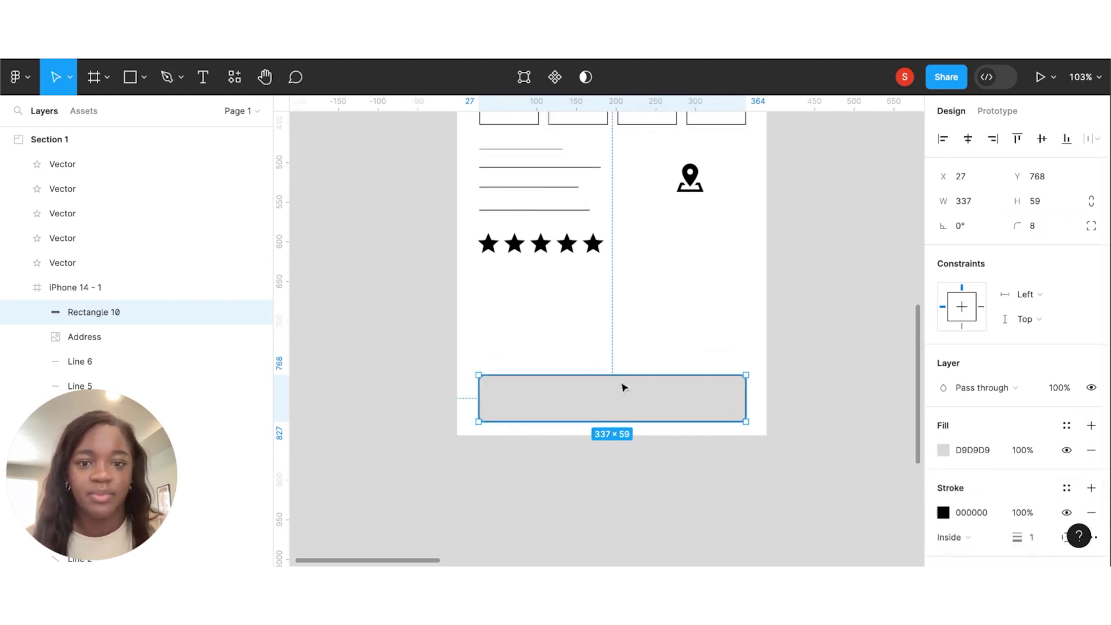
Step: Add a text box inside the button reading 'BOOK NOW'
left_click(203, 79)
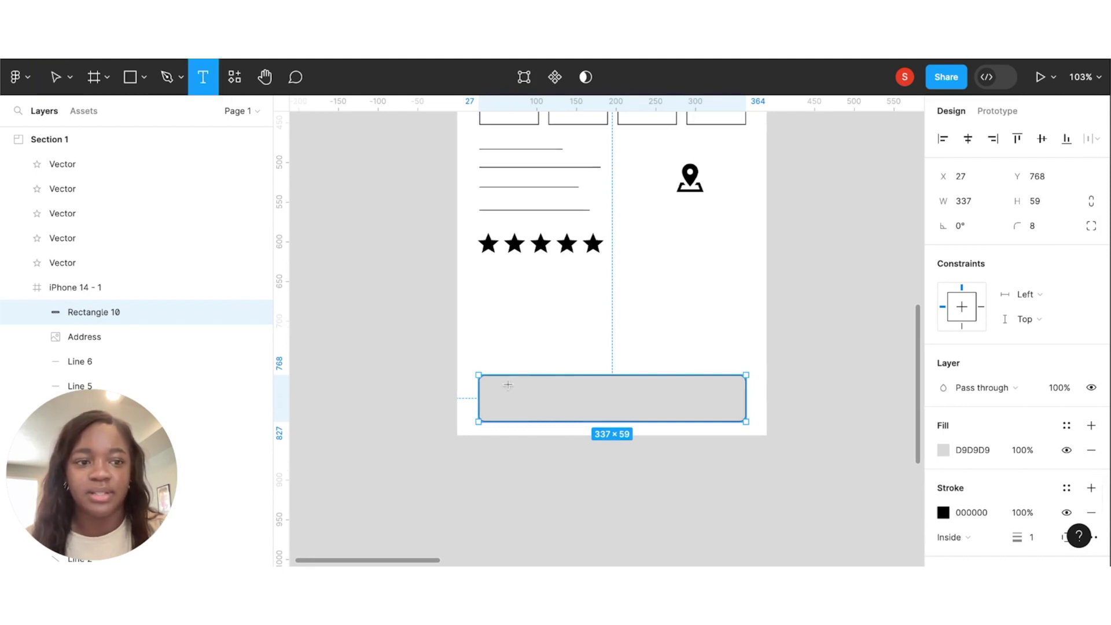
left_click_drag(508, 385, 702, 416)
type("boo")
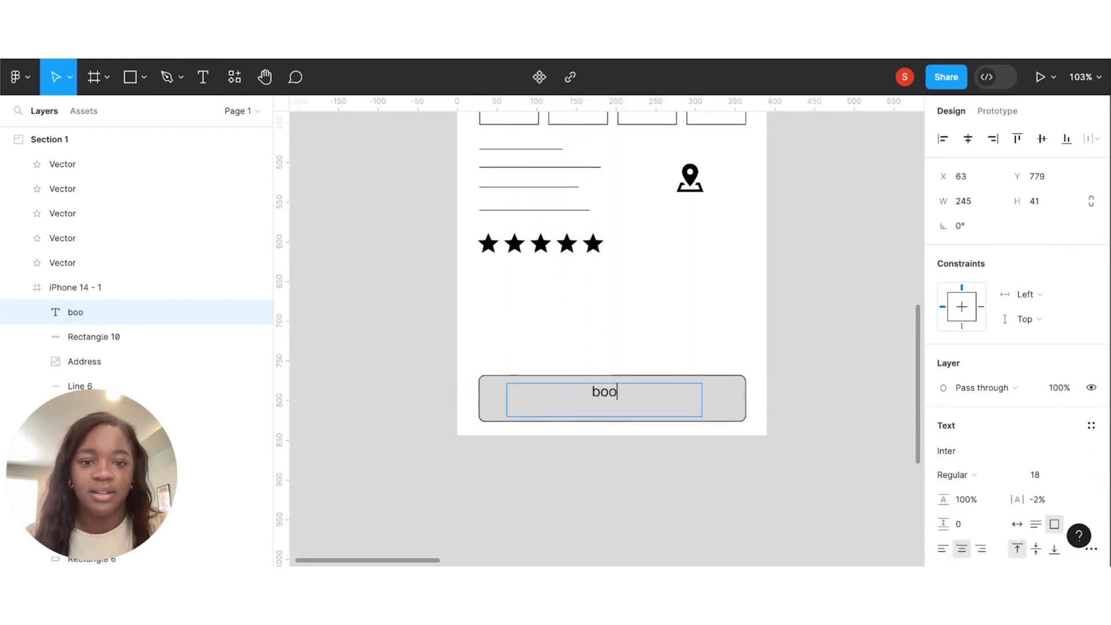
type("k")
key("BackSpace")
key("BackSpace")
type("book")
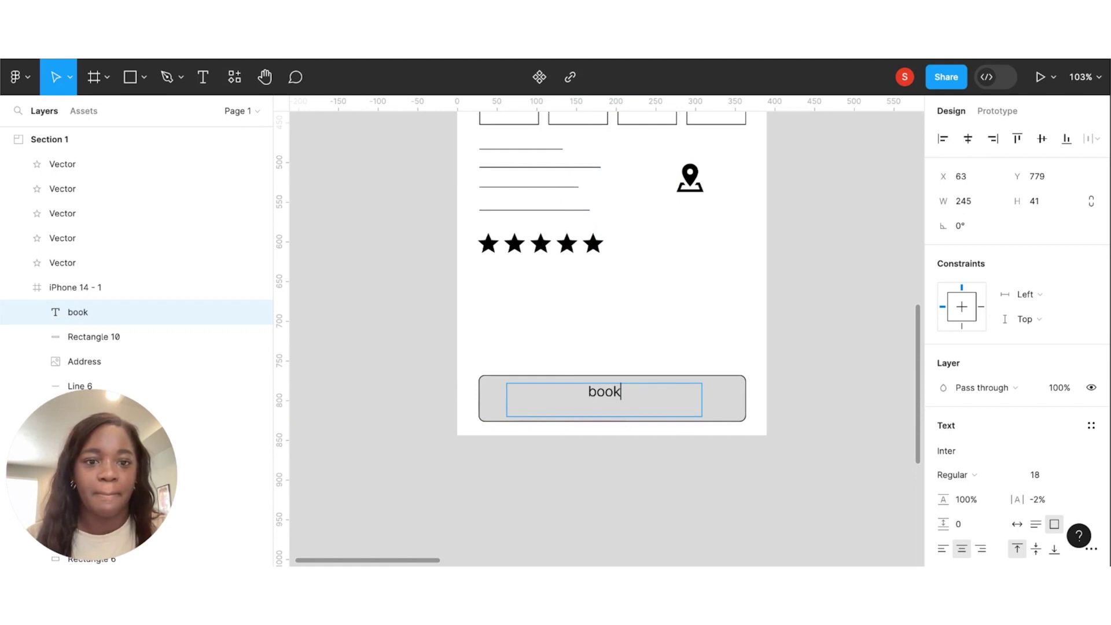
key("BackSpace")
type("BOOK")
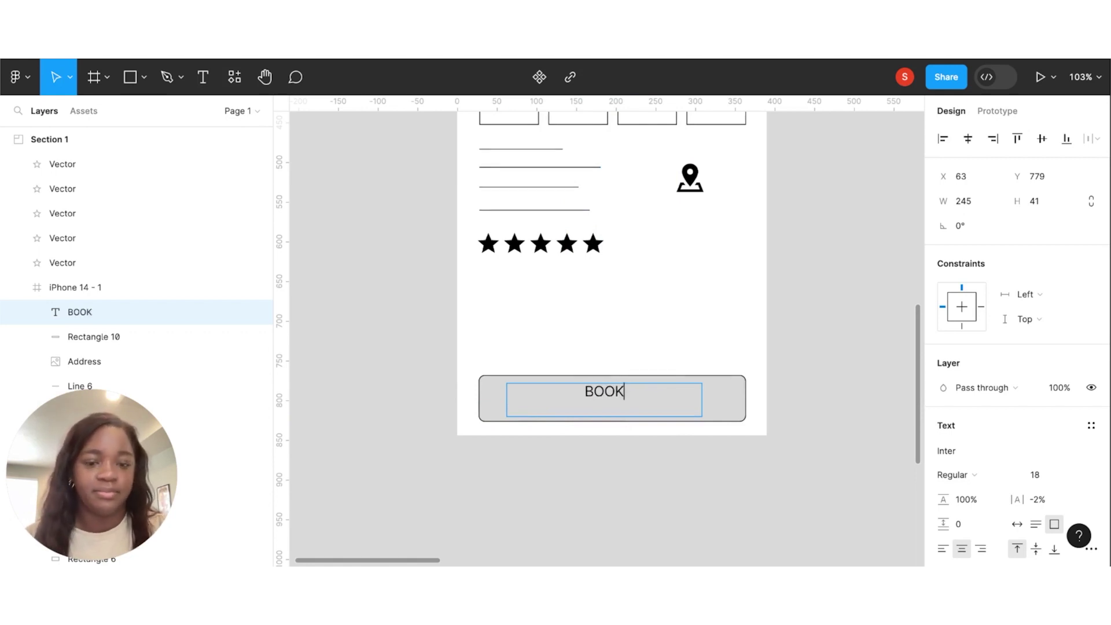
type(" NOW")
Step: Set the BOOK NOW label to font size 30 and centre it in the button
key("ctrl+a")
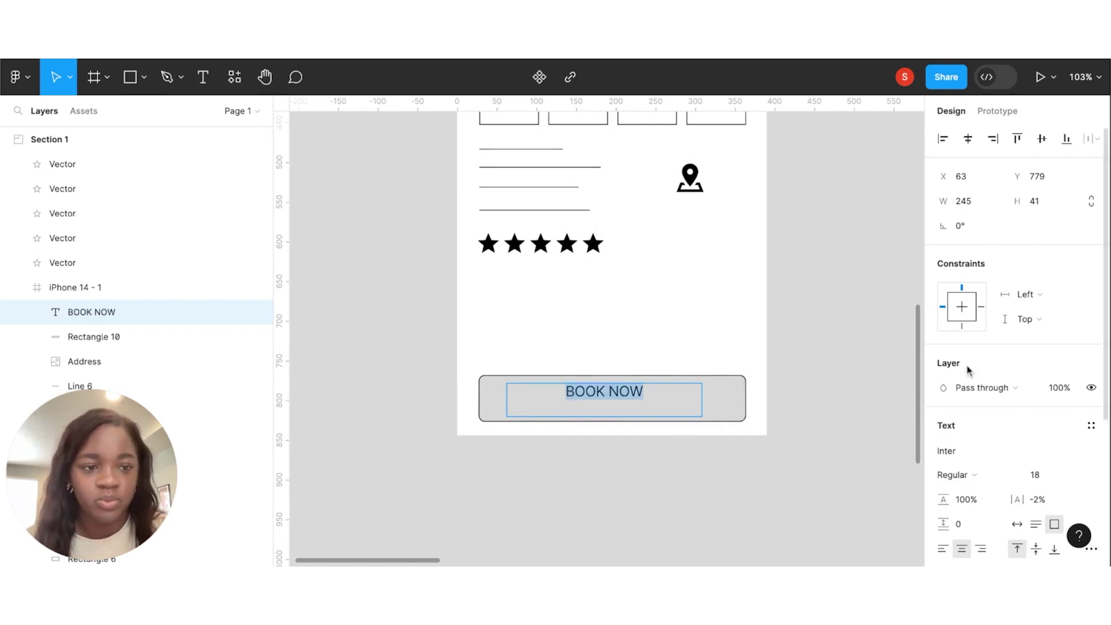
left_click(1045, 477)
type("30")
key("Return")
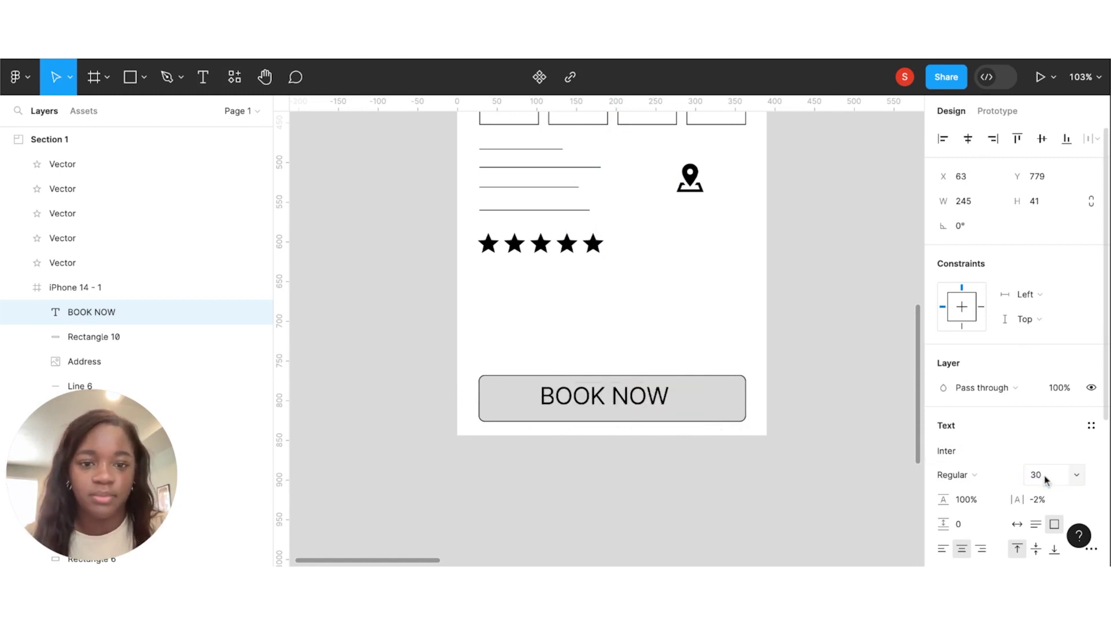
key("Escape")
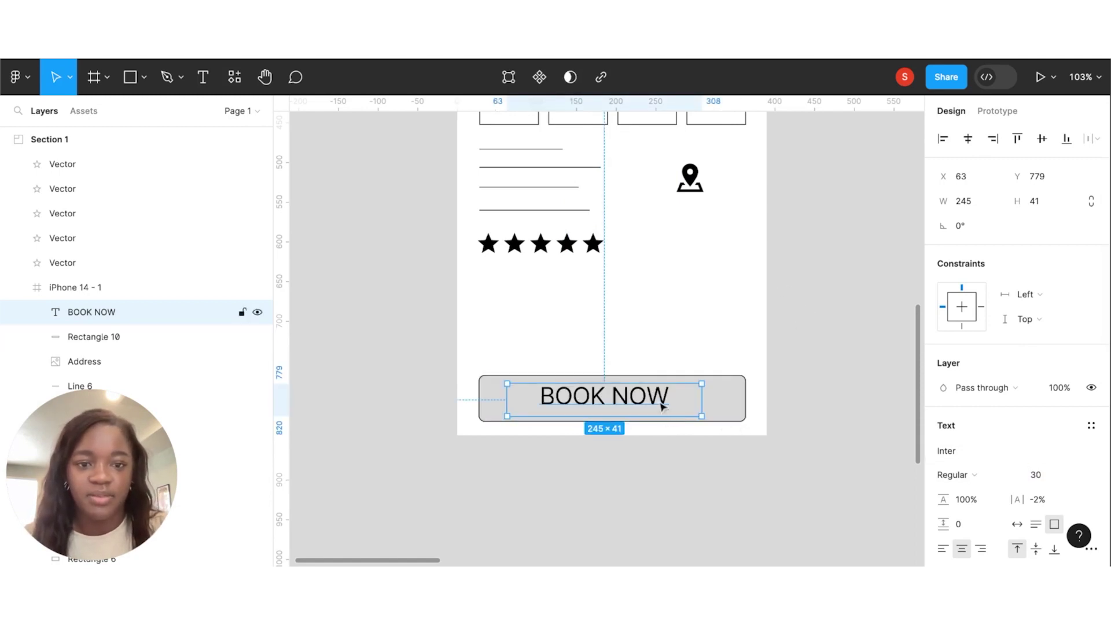
left_click_drag(661, 403, 660, 402)
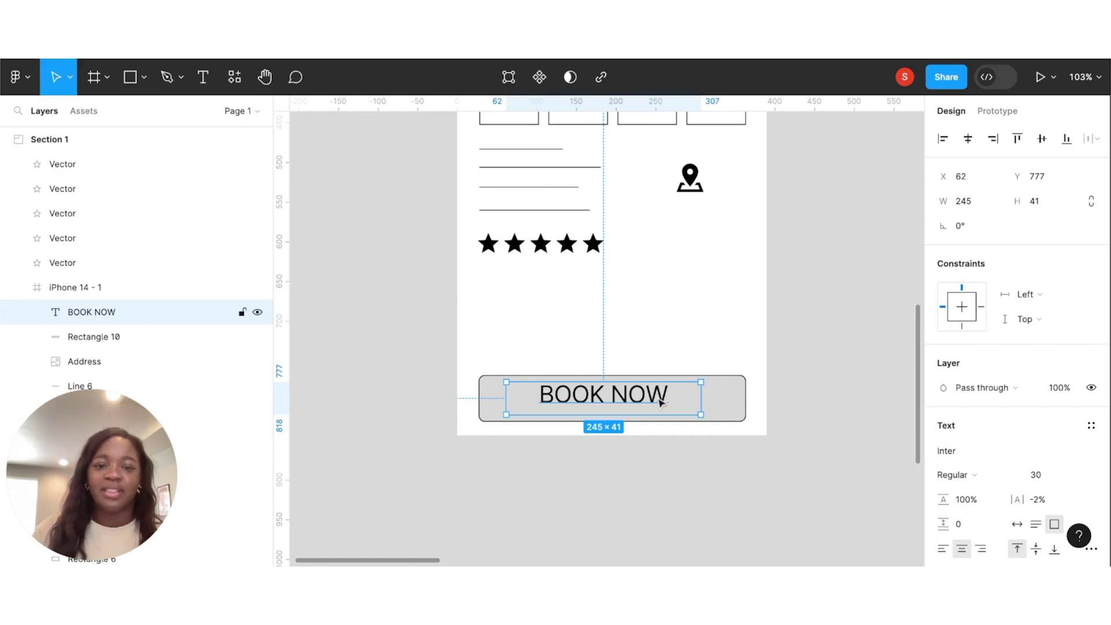
left_click(686, 331)
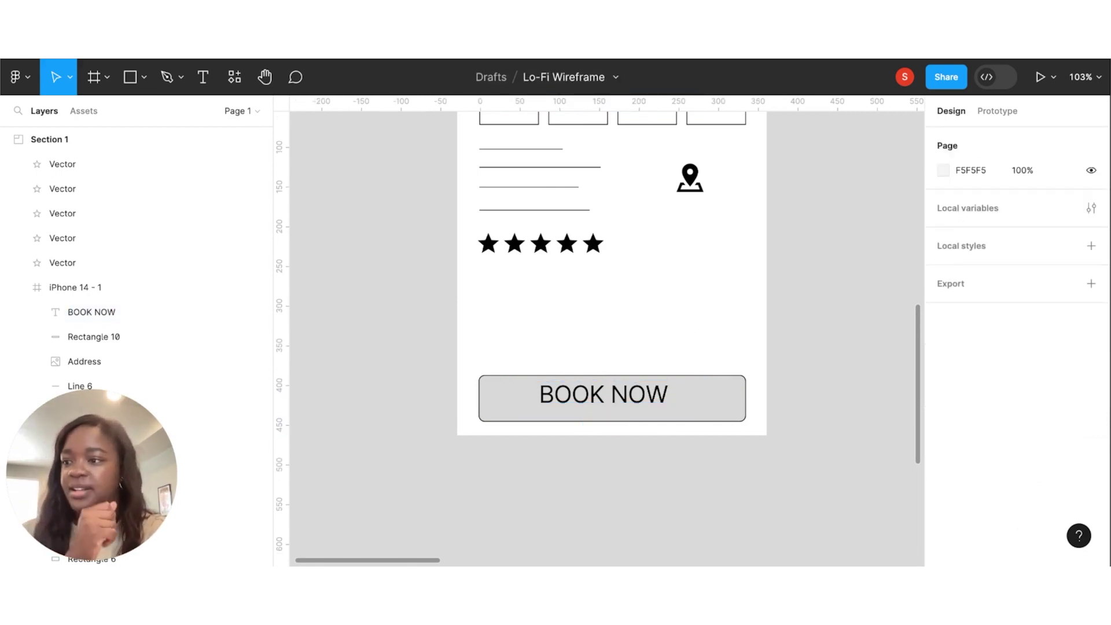
Step: Draw a box above BOOK NOW with corner radius 8, a black stroke and no fill
key("r")
left_click_drag(640, 356, 578, 349)
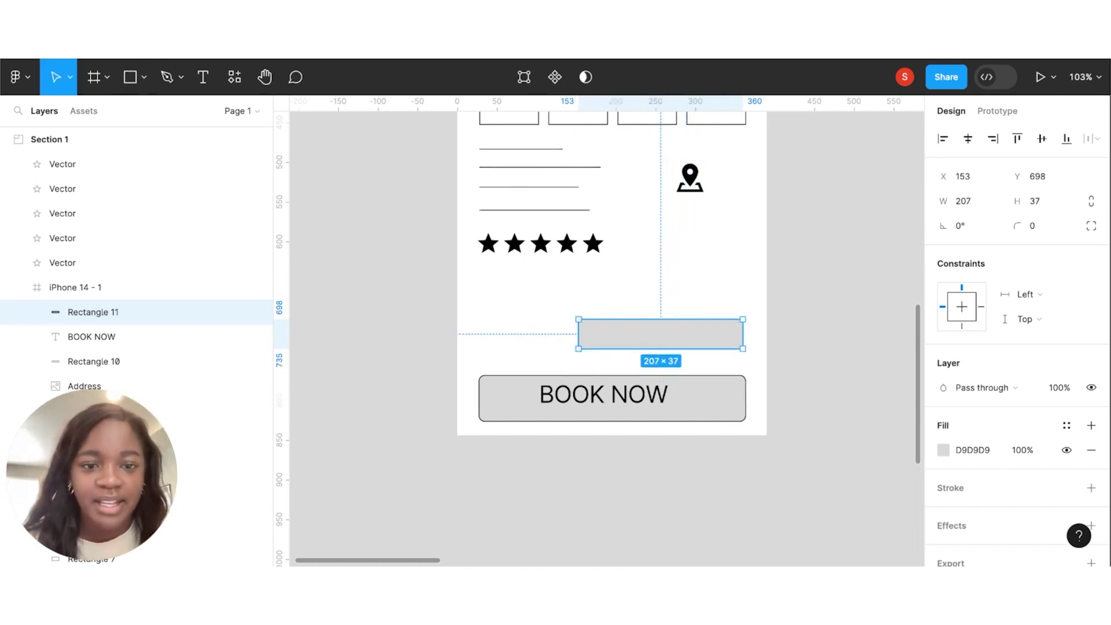
left_click_drag(680, 349, 680, 357)
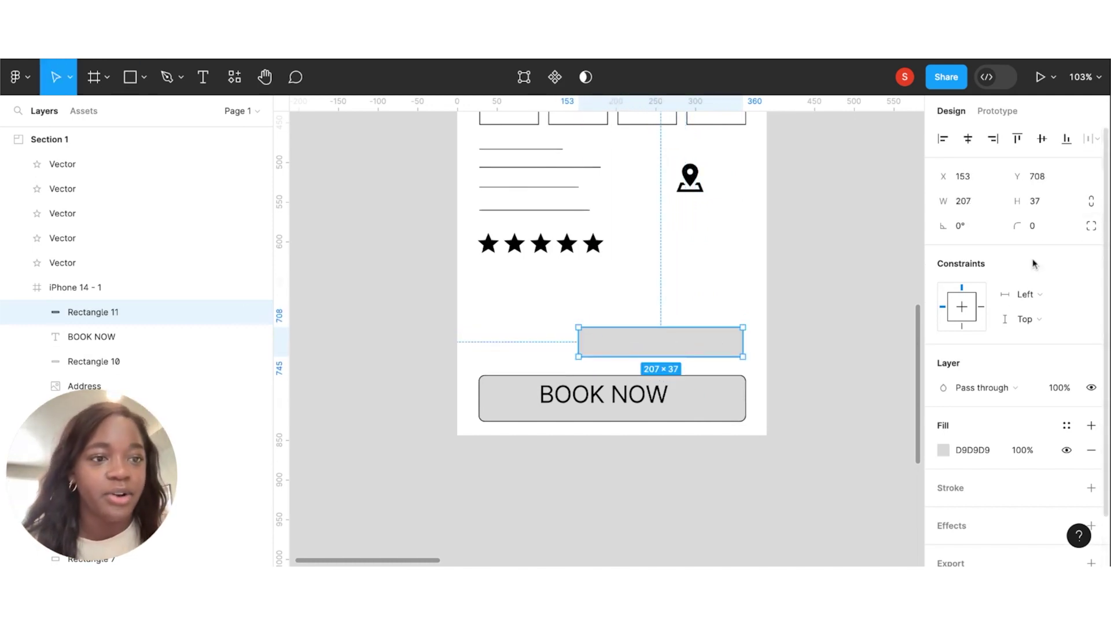
left_click(1044, 225)
key("Return")
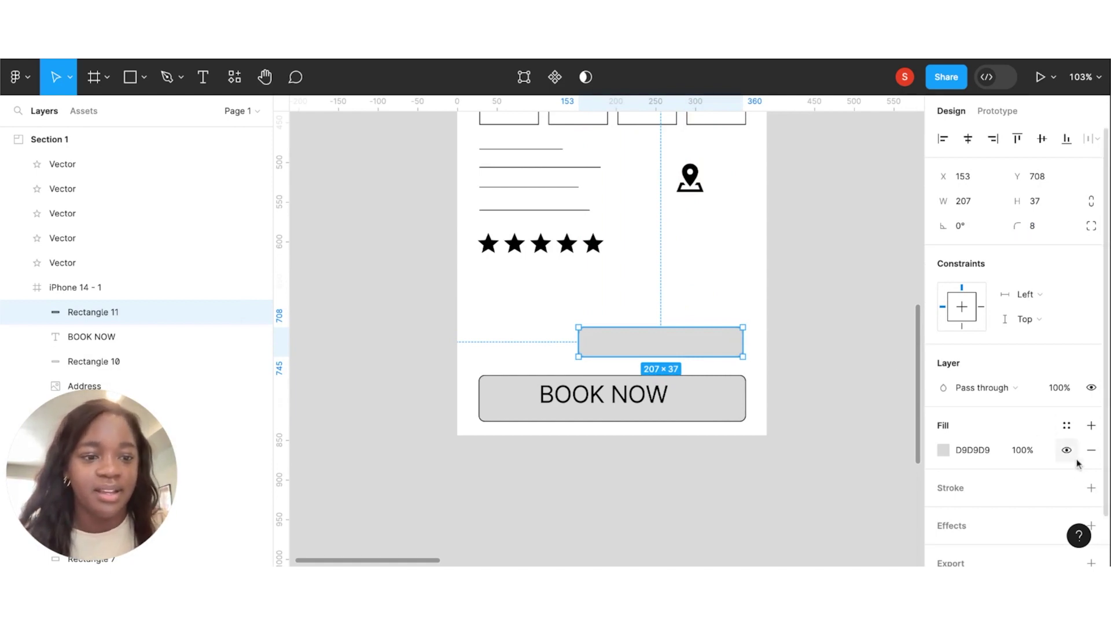
left_click(1091, 488)
scroll(580, 341, "up", 5)
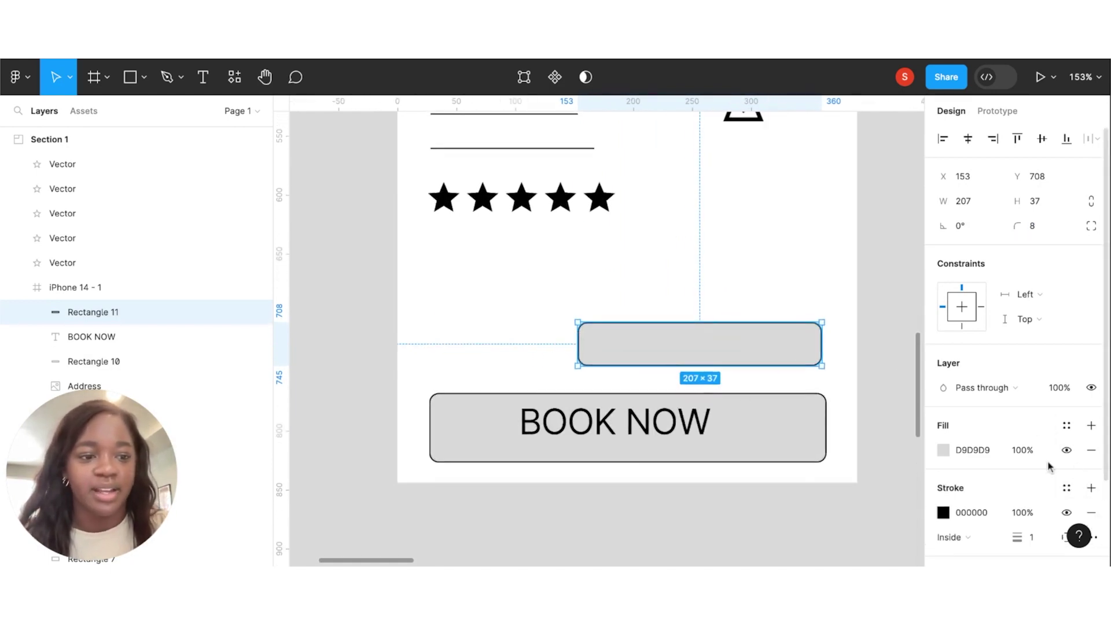
scroll(1055, 489, "down", 1)
left_click(1070, 439)
left_click(683, 243)
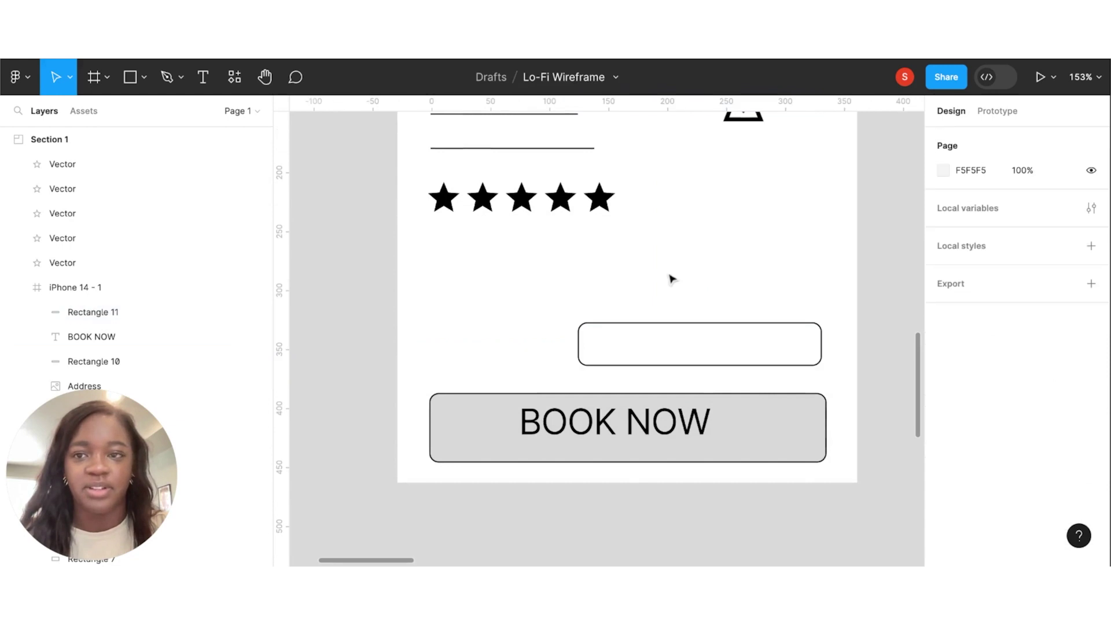
Step: Insert a bell icon found with 'NOTIFYBELL' in the Material Design Icons plugin
left_click(235, 78)
left_click(317, 218)
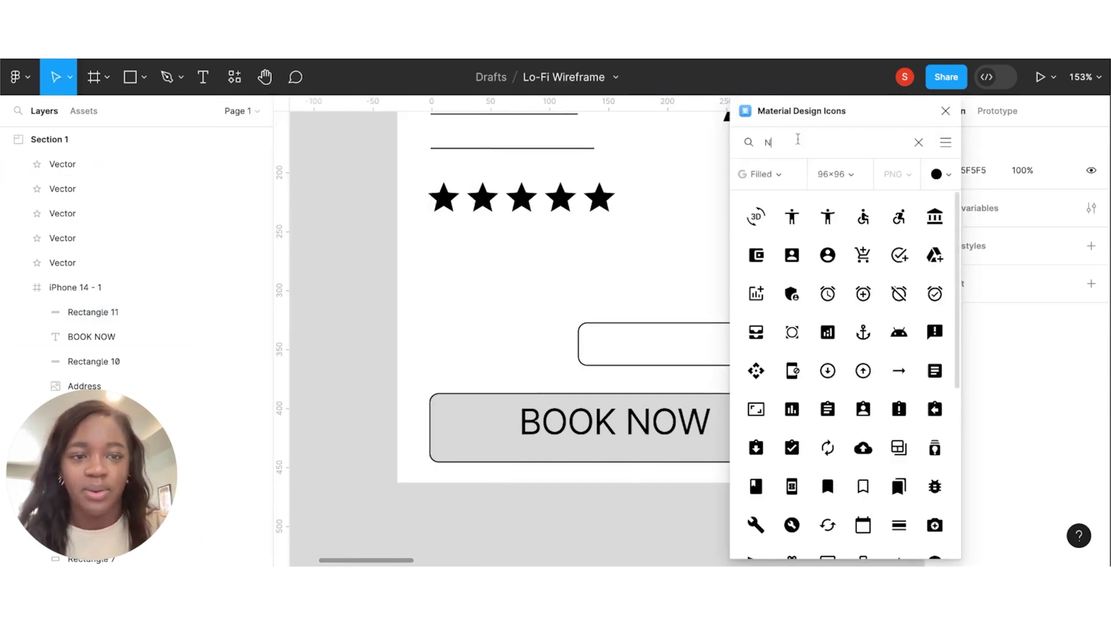
left_click(797, 140)
type("NOTIFY")
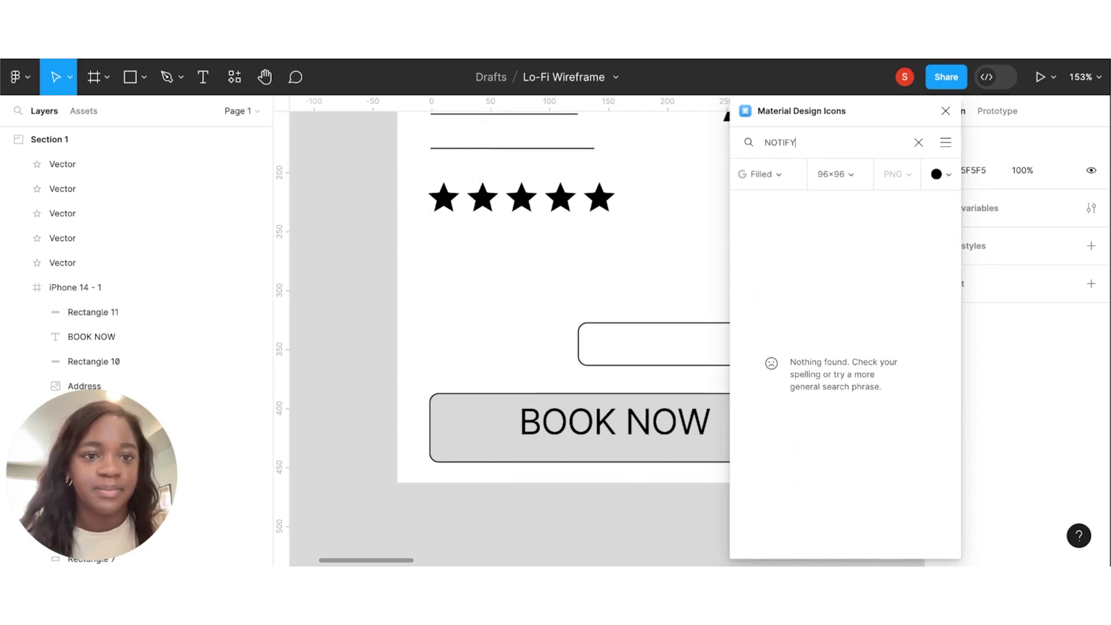
type("B")
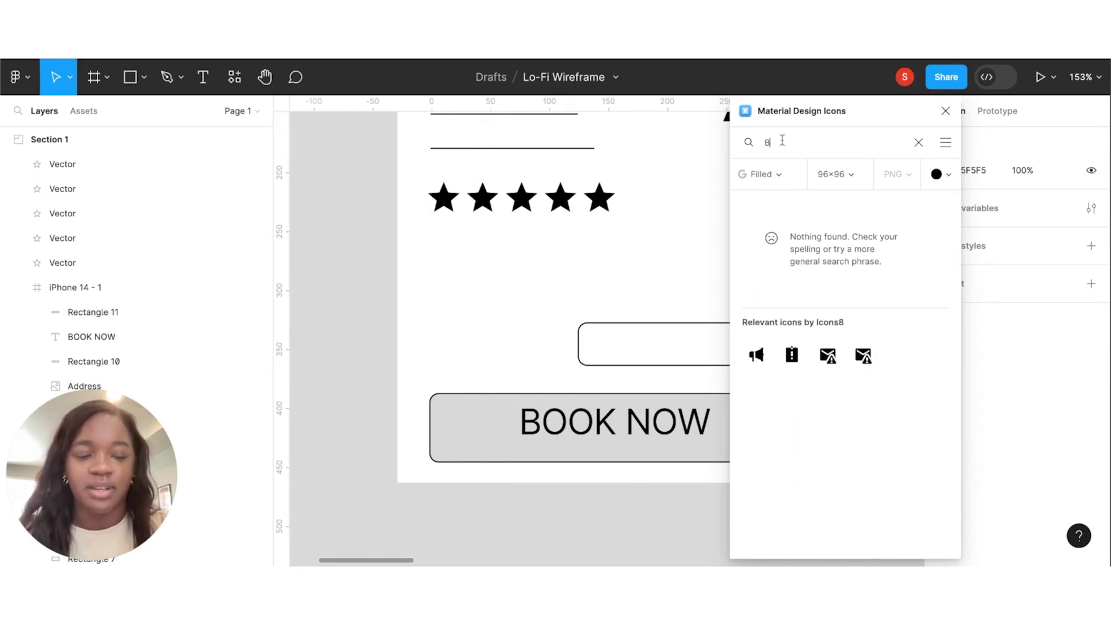
type("ELL")
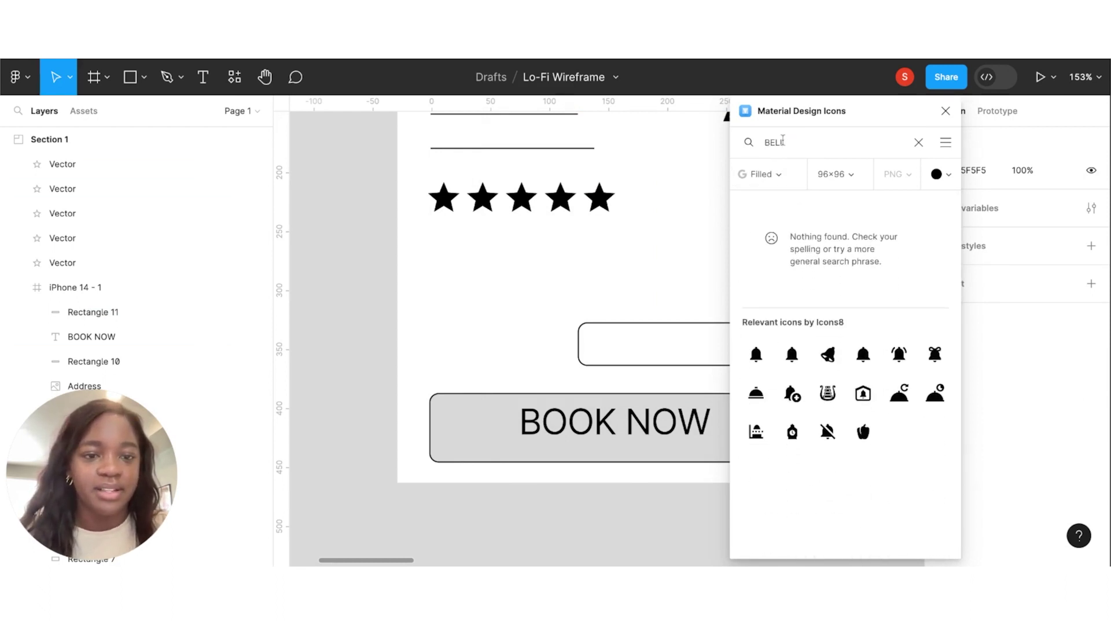
left_click(755, 354)
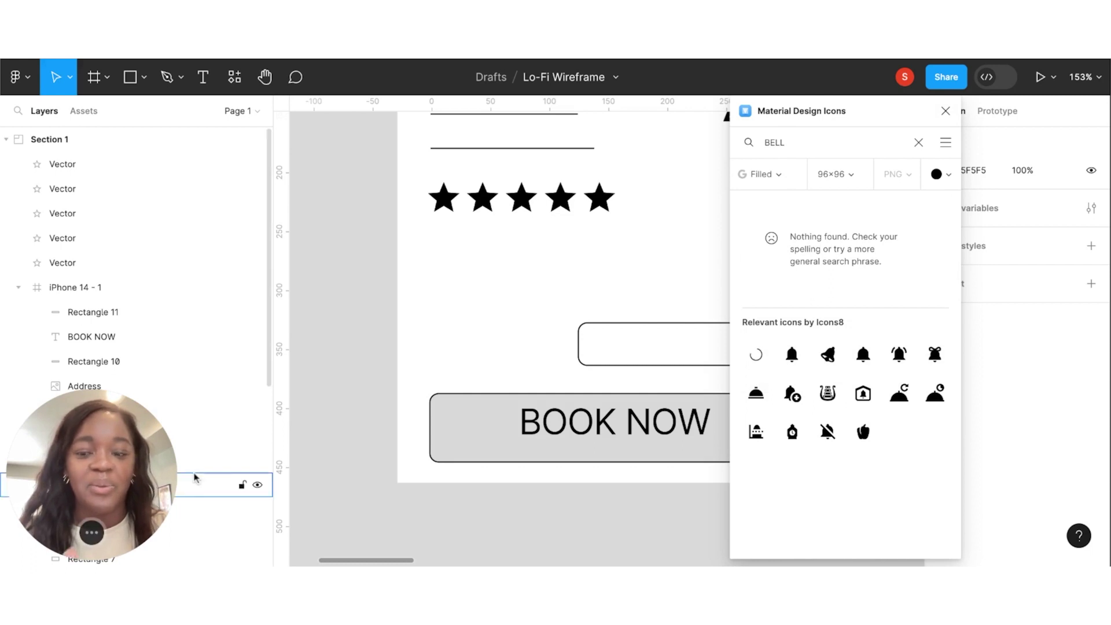
left_click(946, 109)
Step: Resize the bell to 16×16 with locked proportions and move it to the box's left end
left_click(584, 269)
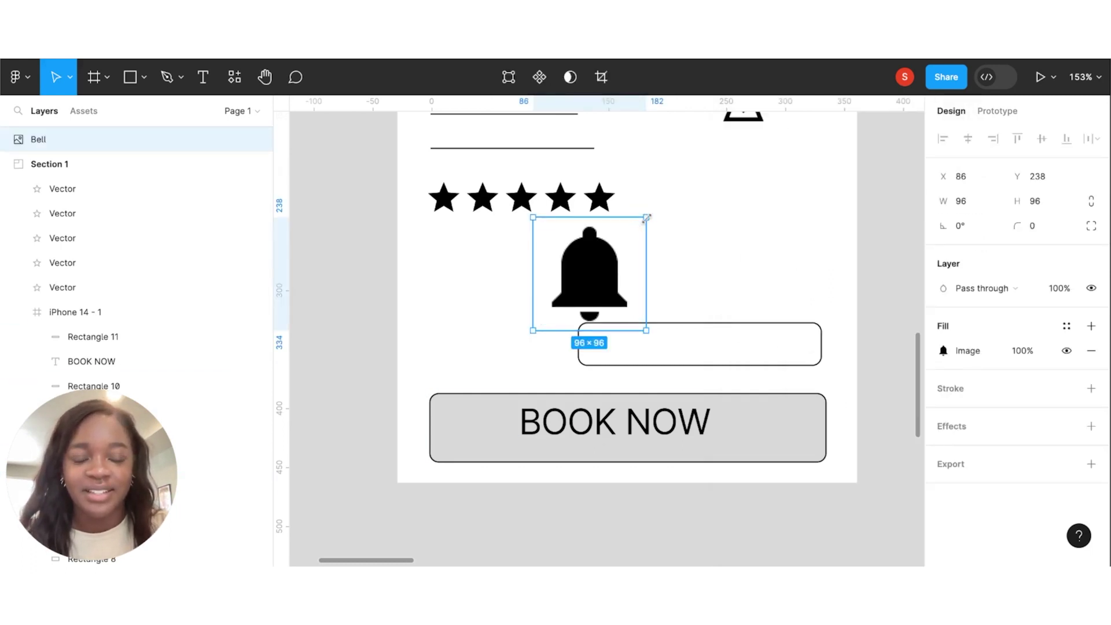
left_click_drag(646, 218, 568, 322)
scroll(606, 342, "up", 5)
left_click_drag(661, 392, 647, 377)
left_click(1092, 201)
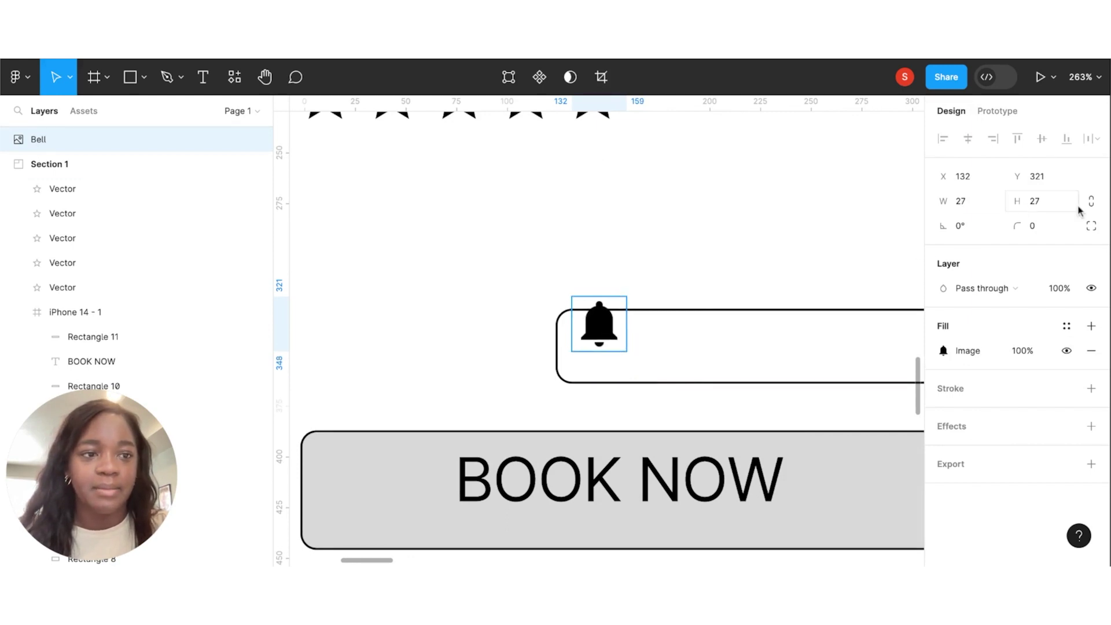
left_click(983, 201)
type("16")
key("Return")
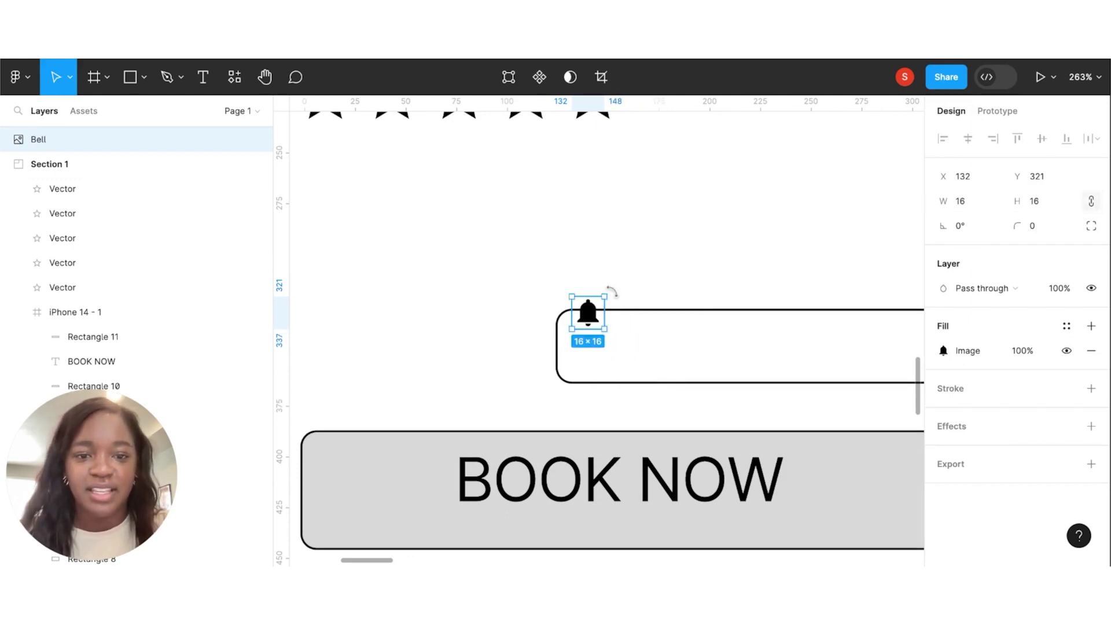
left_click_drag(597, 312, 605, 337)
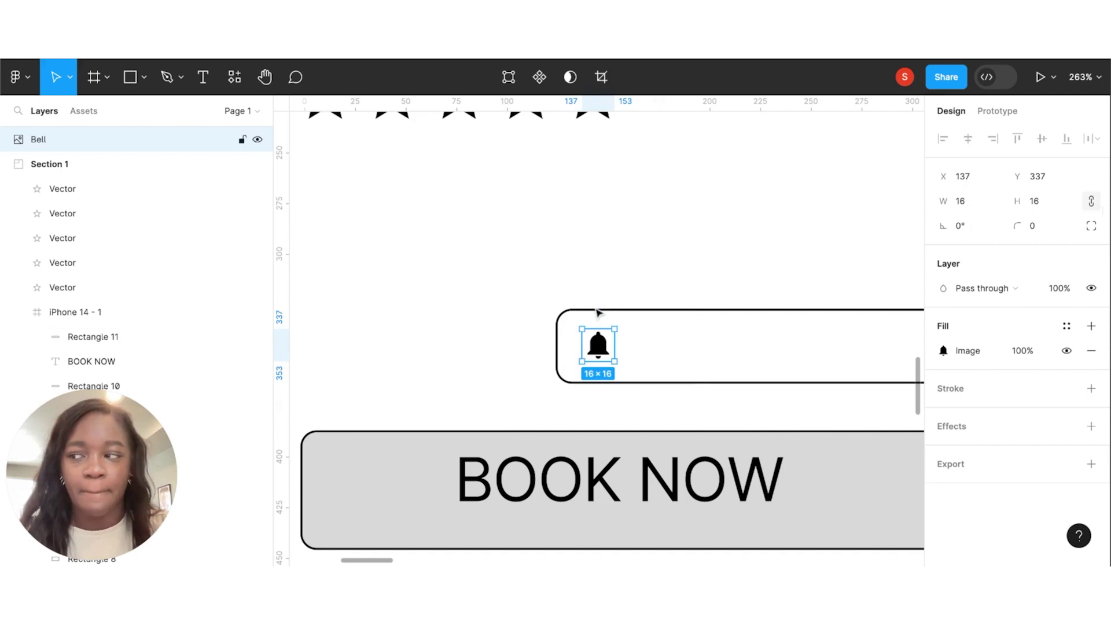
scroll(605, 338, "down", 2)
scroll(585, 287, "down", 3)
Step: Add a text box inside the bell bar reading 'GET PRICE ALERTS'
left_click(585, 287)
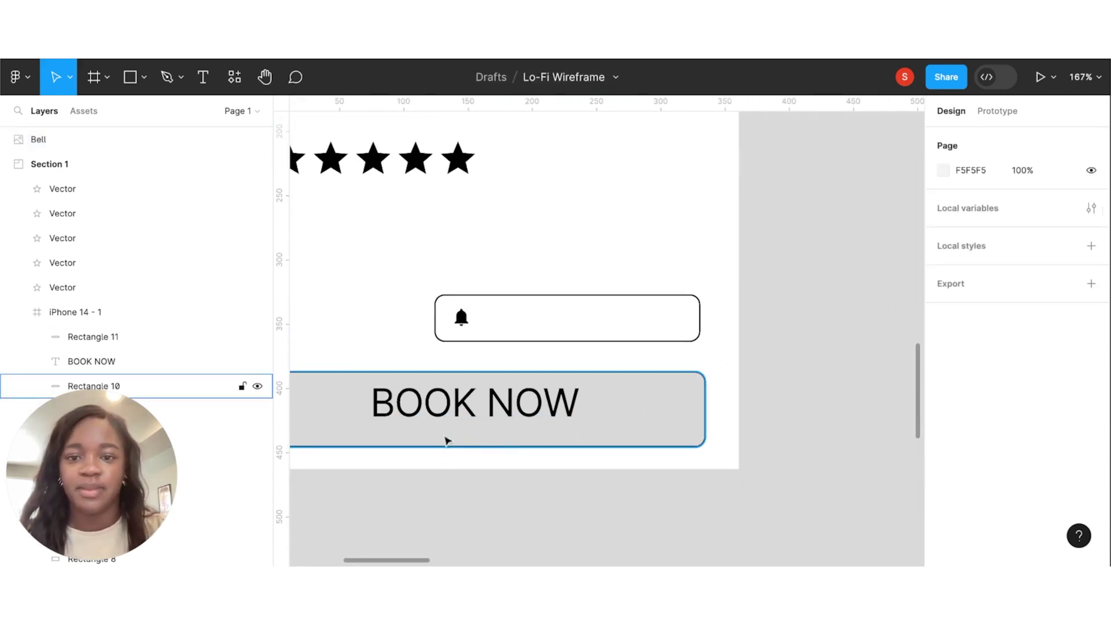
left_click(445, 423)
left_click(533, 233)
key("t")
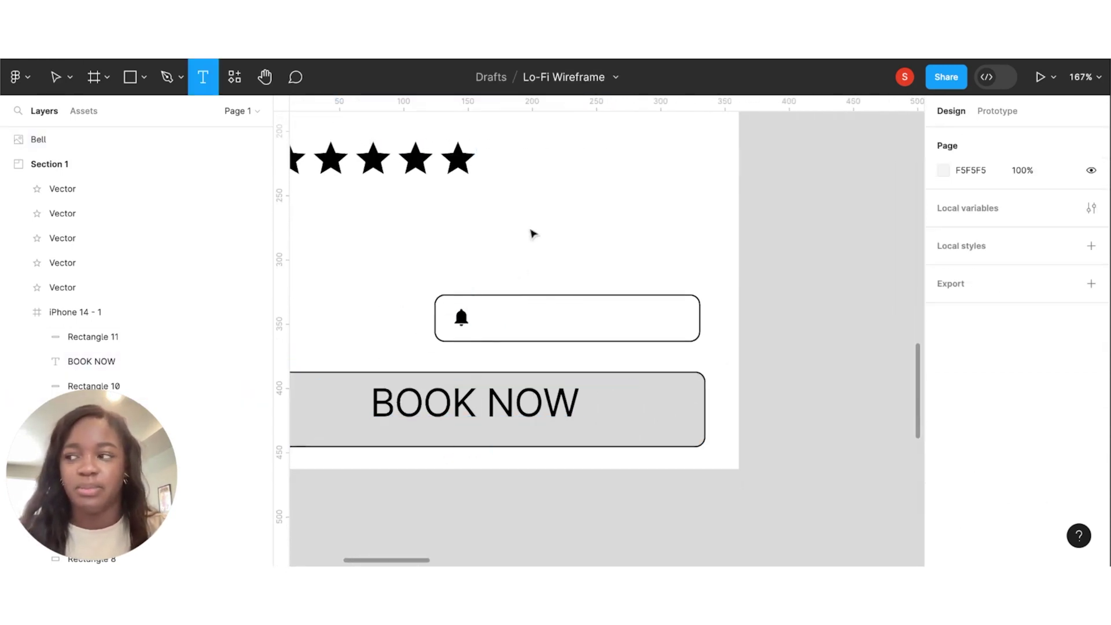
left_click_drag(473, 316, 671, 341)
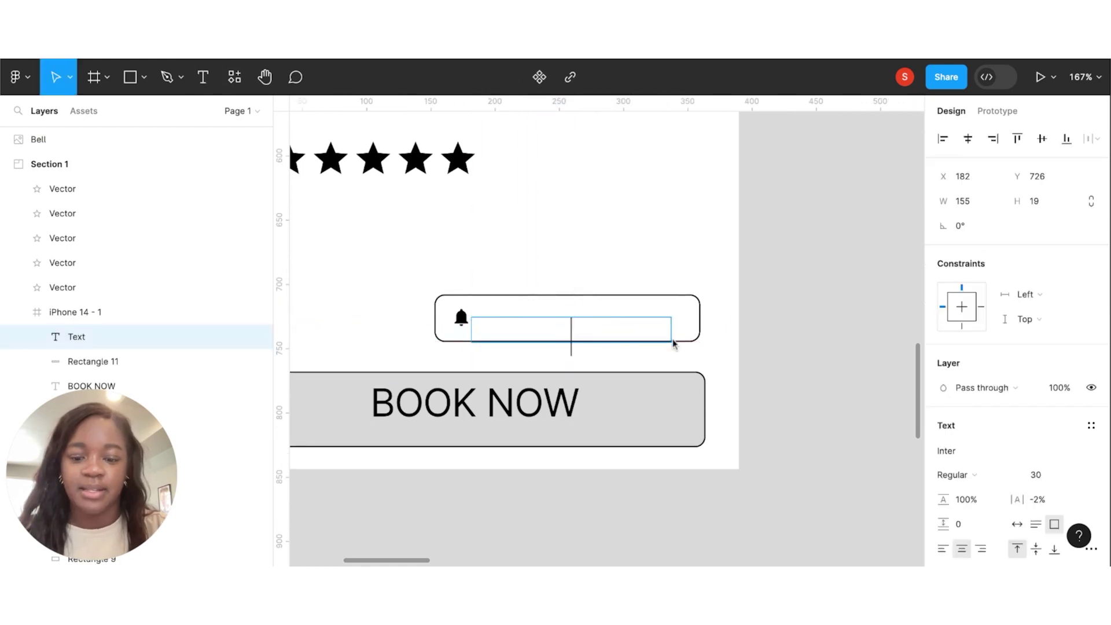
type("GET PRICE LAER")
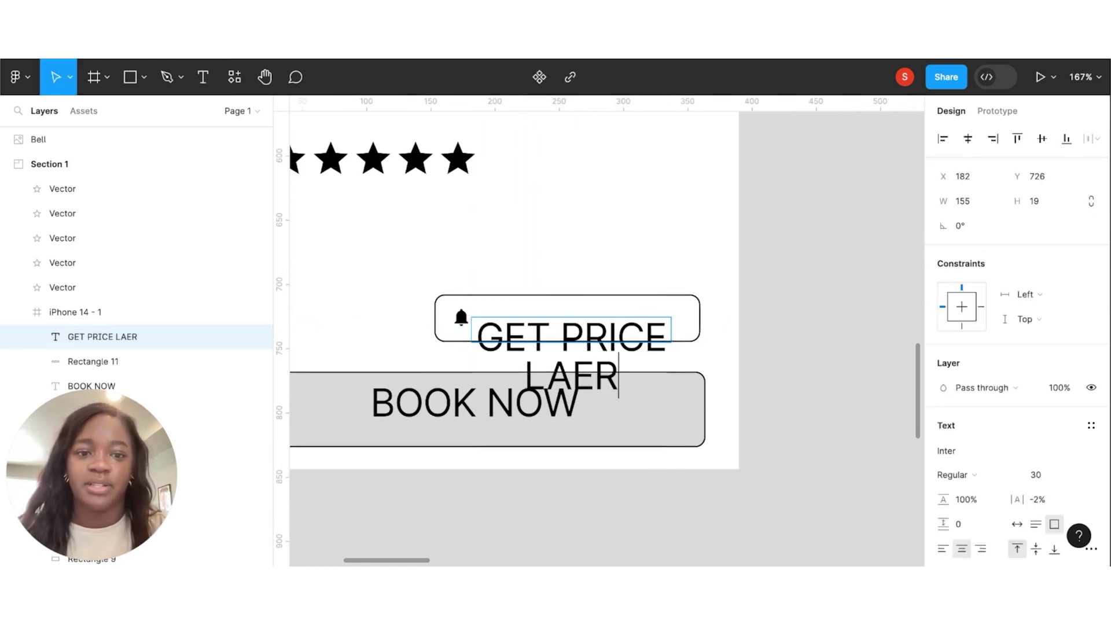
type("R")
key("BackSpace")
key("BackSpace")
key("BackSpace")
key("BackSpace")
type("ALERTS")
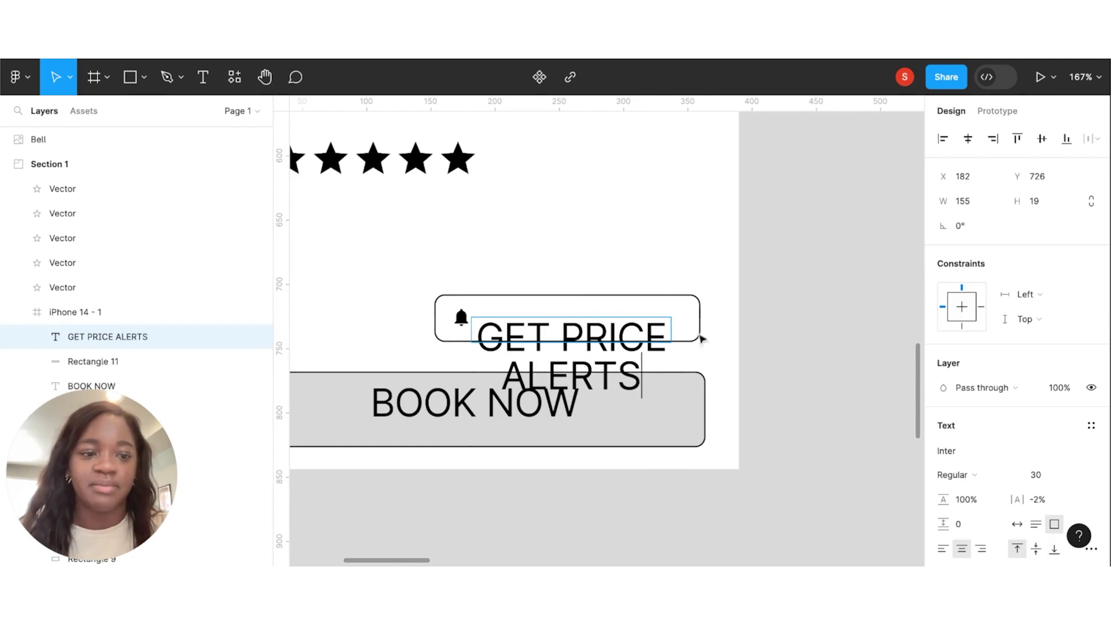
Step: Set the label's font size to 15 and place it beside the bell
key("ctrl+a")
left_click(1052, 483)
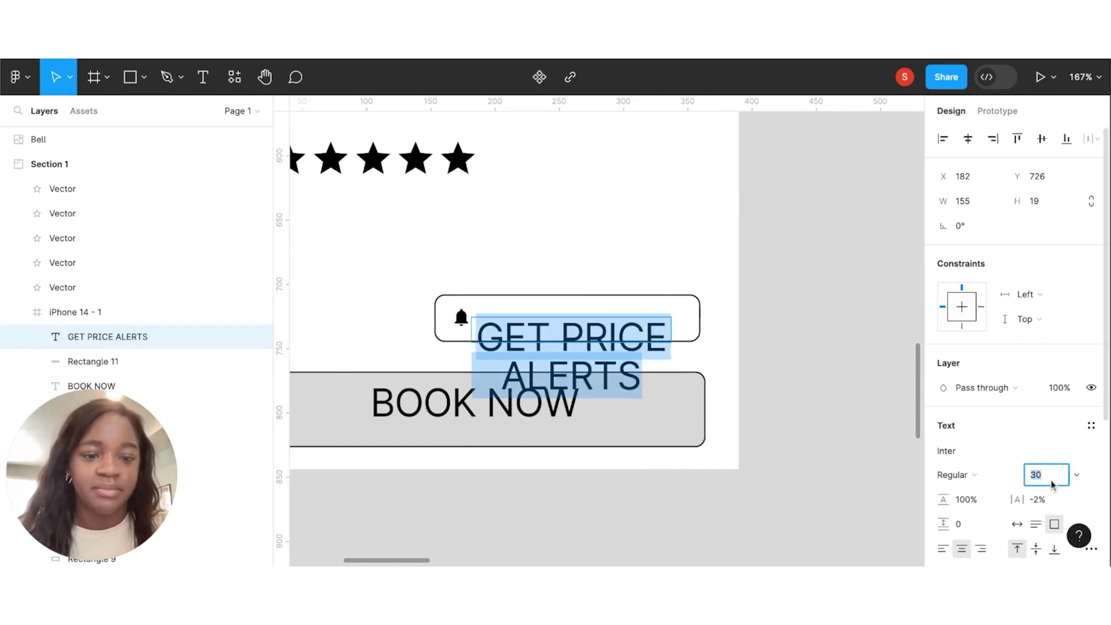
type("15")
key("Return")
key("Escape")
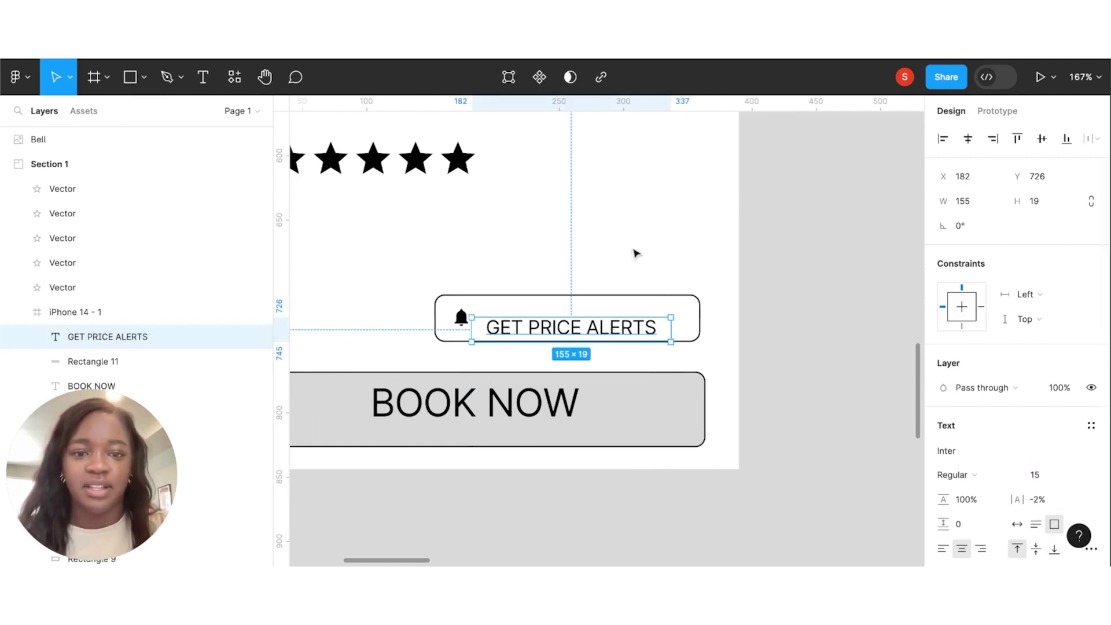
left_click_drag(634, 329, 643, 323)
left_click(618, 250)
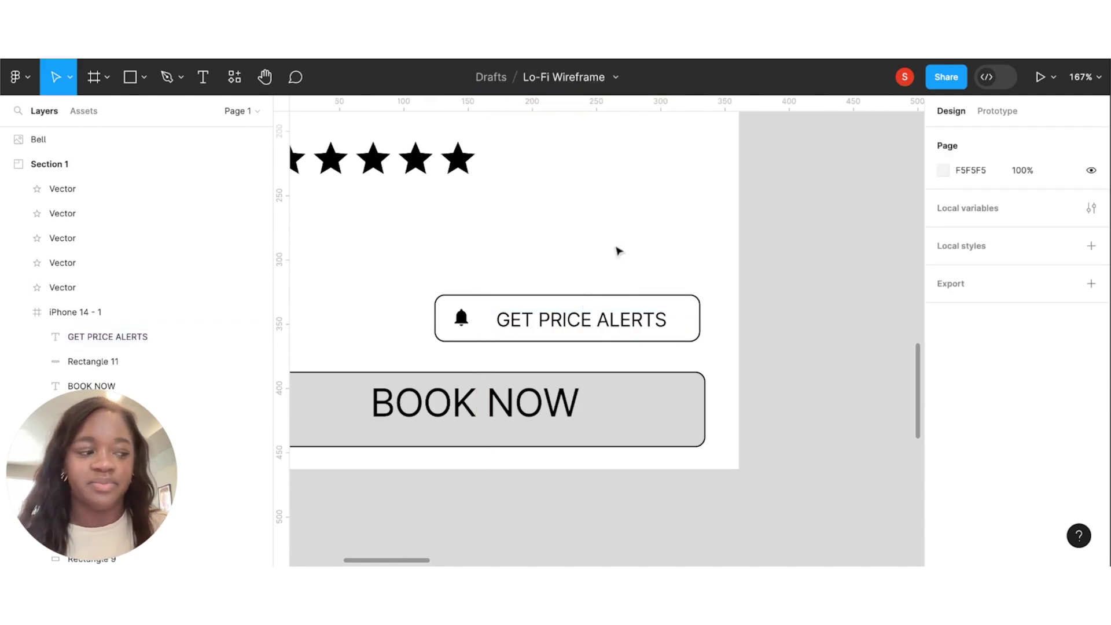
key("shift+1")
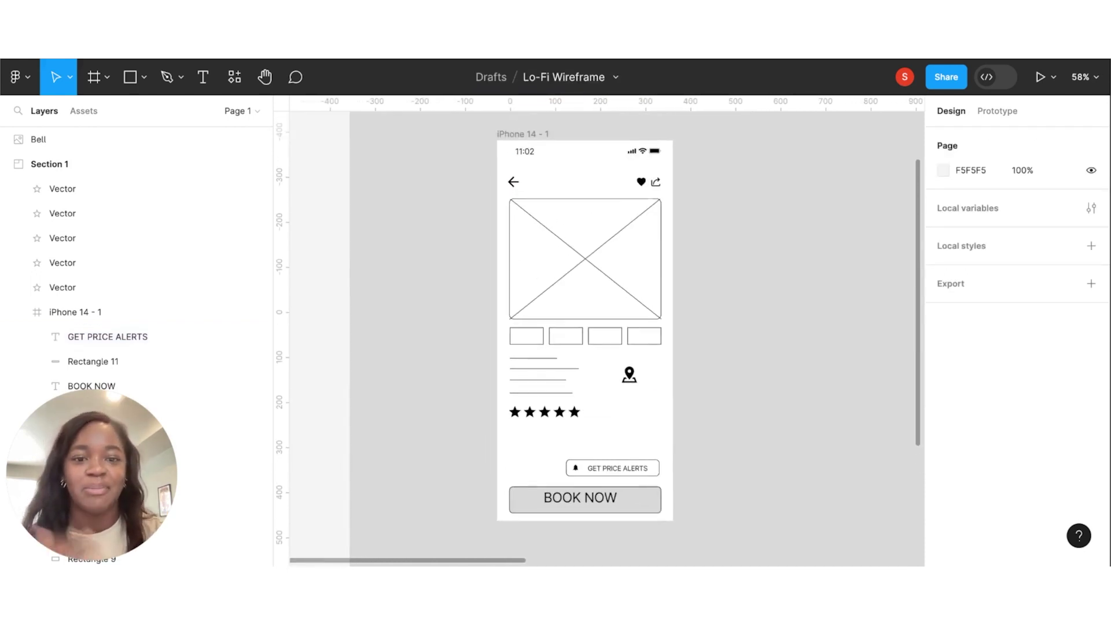